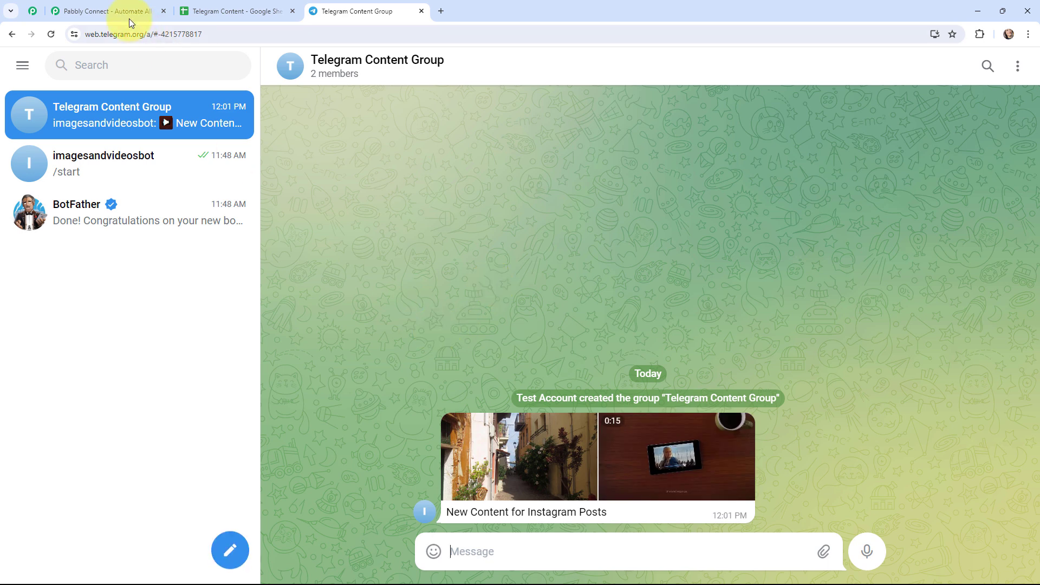
- Switch to the Pabbly website, sign in to the account and access the Pabbly Connect app
{"action": "left_click", "coordinate": [115, 5]}
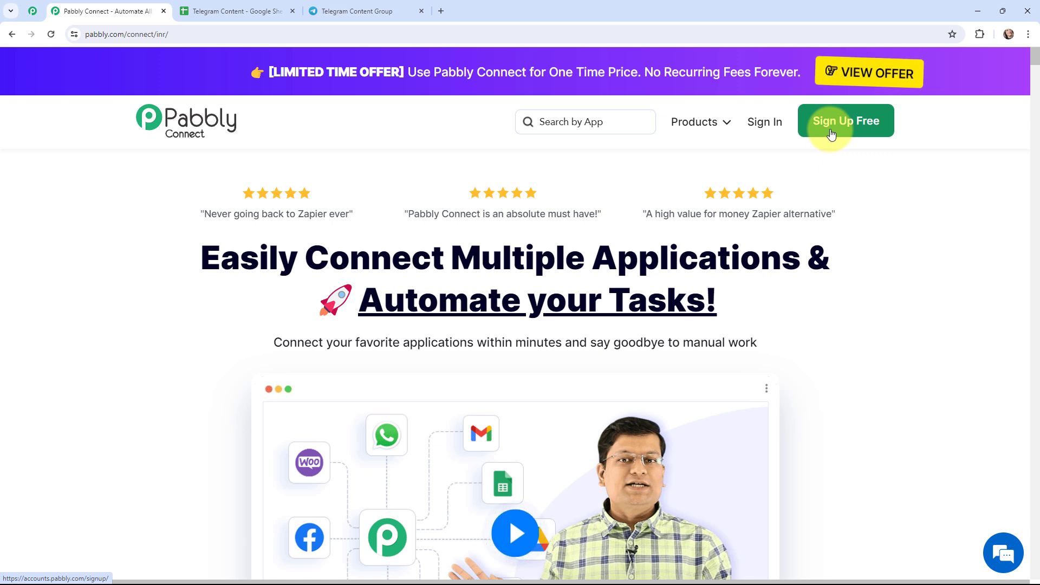
{"action": "left_click", "coordinate": [763, 127]}
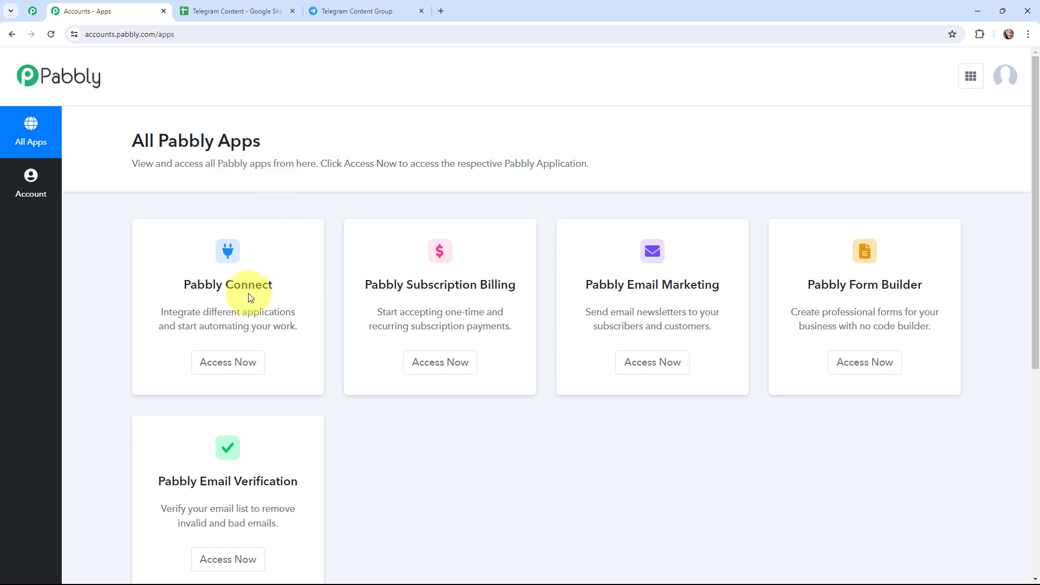
{"action": "left_click", "coordinate": [232, 371]}
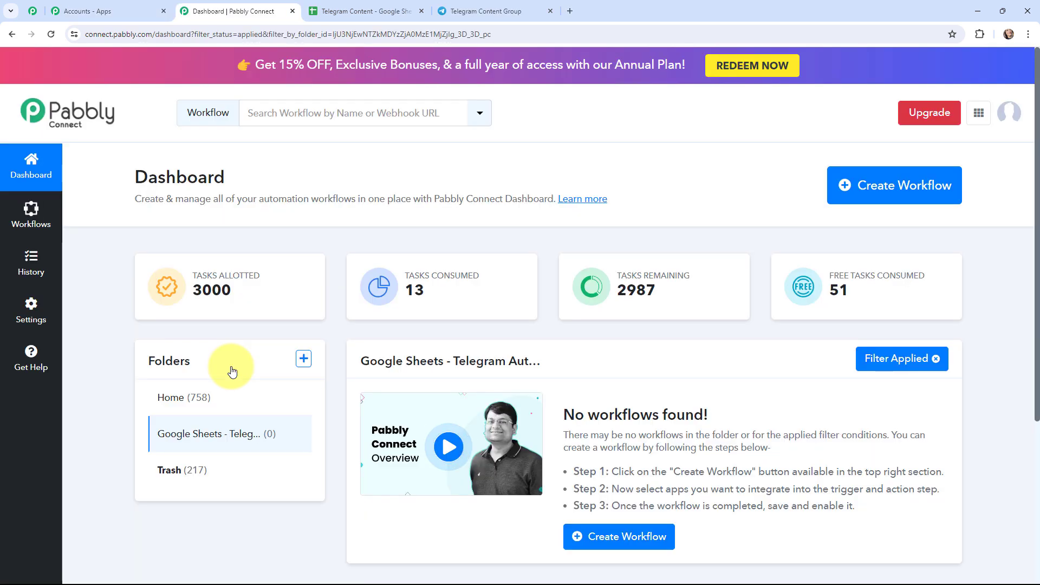
- Create a workflow named "Send Multiple Photos & Videos on Telegram Automatically" in the Google Sheets - Telegram Automation folder
{"action": "left_click", "coordinate": [876, 191]}
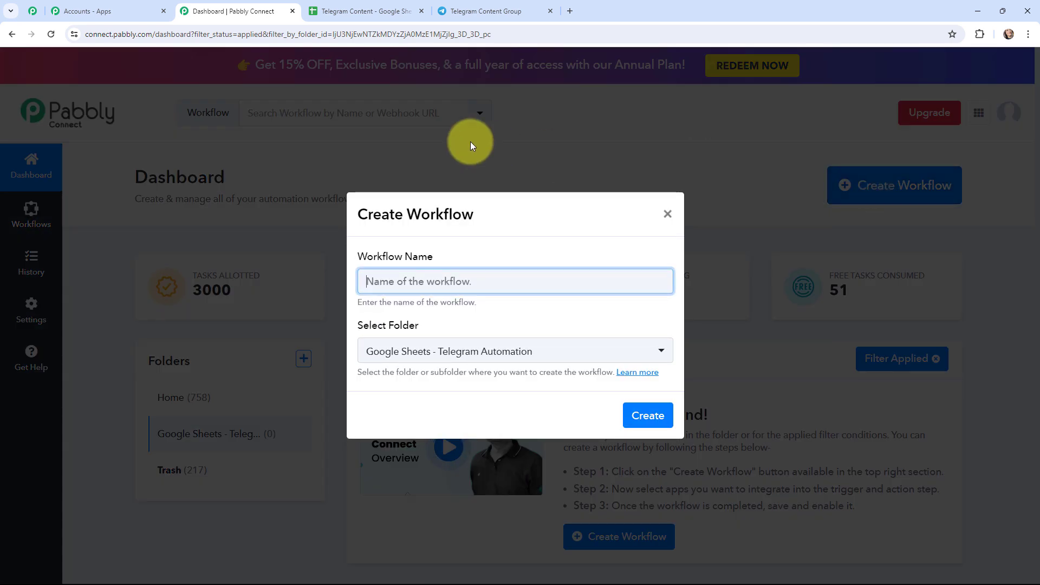
{"action": "type", "text": "Send Multiple Photos & Videos on Telegram Automatically"}
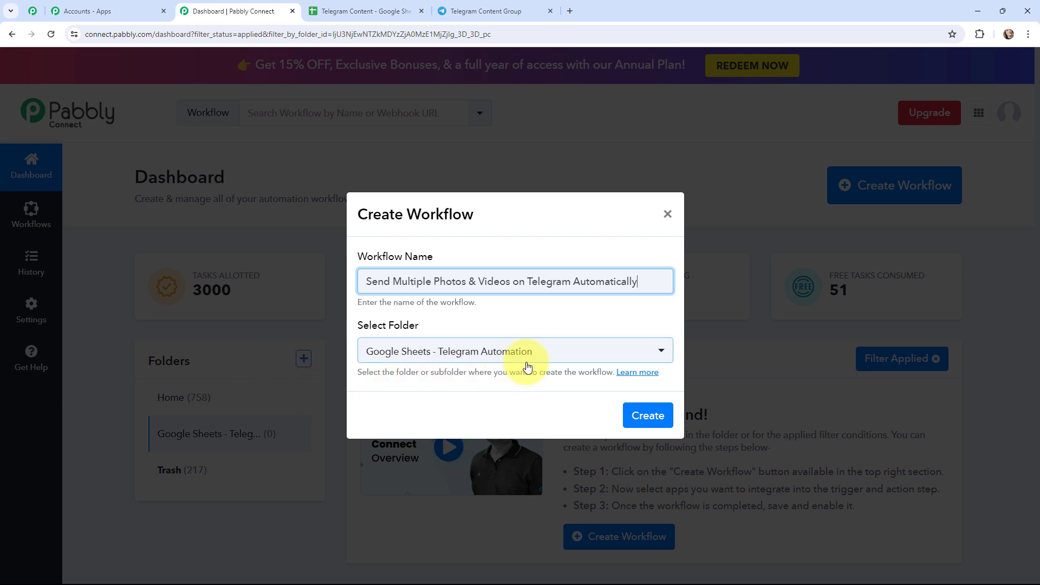
{"action": "left_click", "coordinate": [650, 417]}
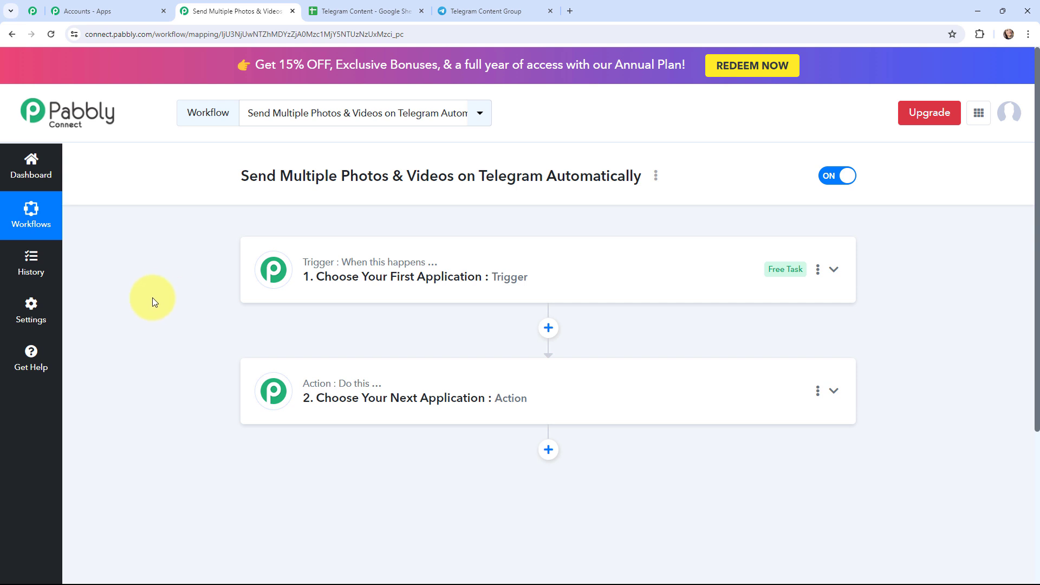
- Compare the album post in Telegram Content Group with its source row in the Telegram Content spreadsheet
{"action": "left_click", "coordinate": [480, 11]}
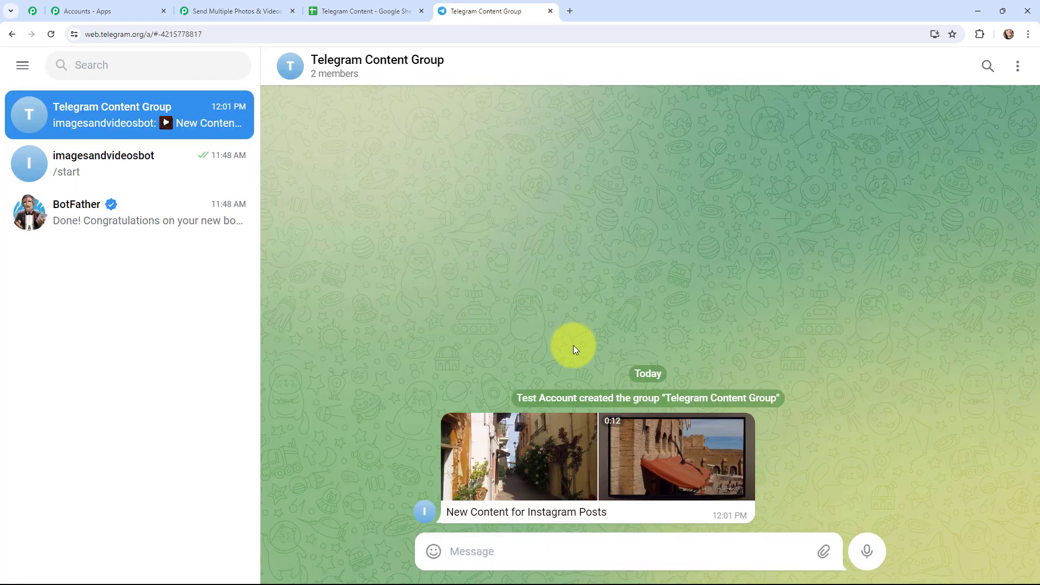
{"action": "left_click", "coordinate": [325, 12]}
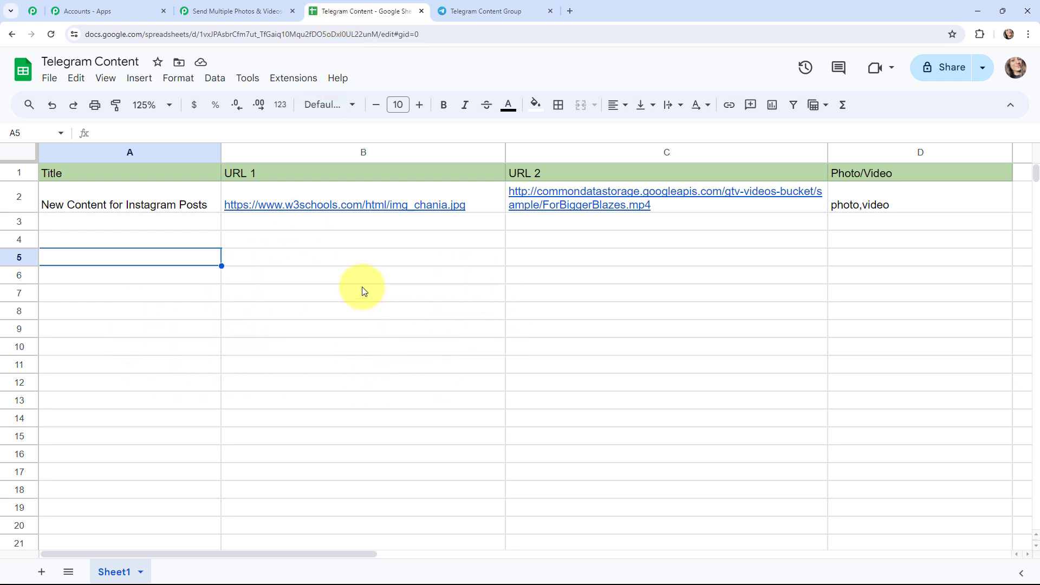
{"action": "left_click", "coordinate": [498, 8]}
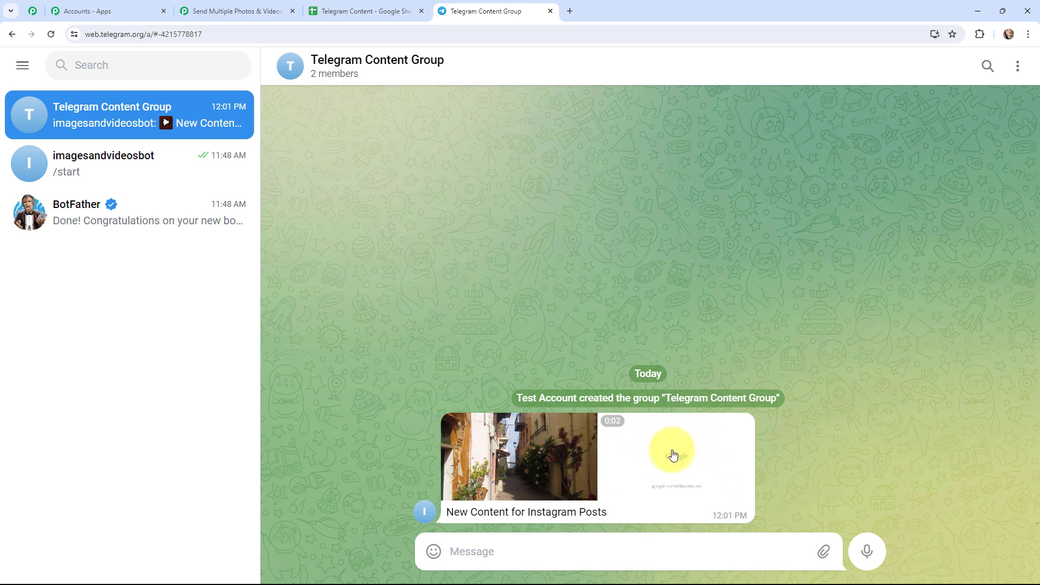
- Return to the Pabbly Connect workflow and set its trigger to Google Sheets with the event New or Updated Spreadsheet Row
{"action": "left_click", "coordinate": [230, 10]}
{"action": "left_click", "coordinate": [269, 266]}
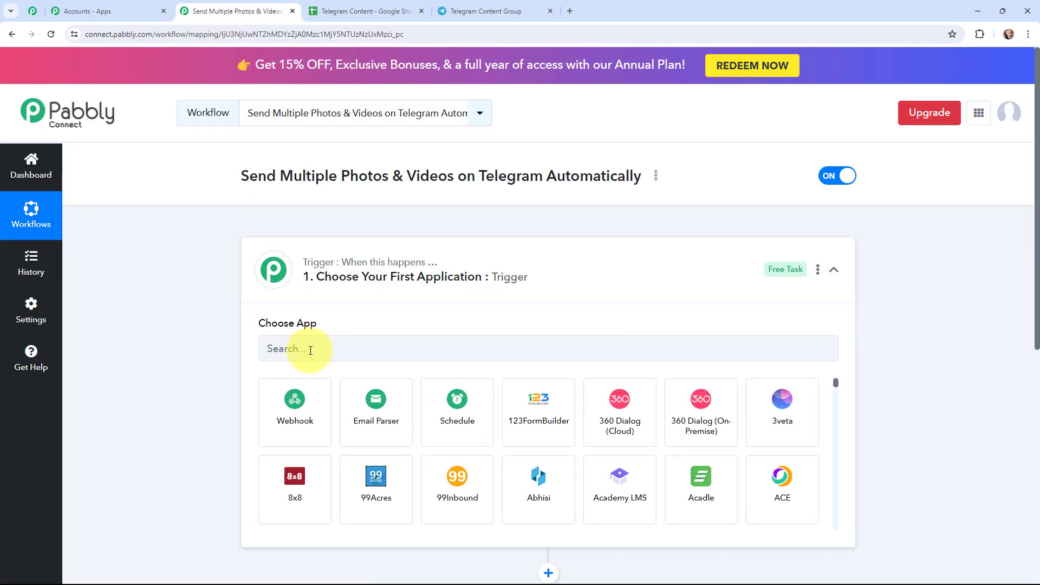
{"action": "left_click", "coordinate": [306, 348]}
{"action": "type", "text": "google sheets"}
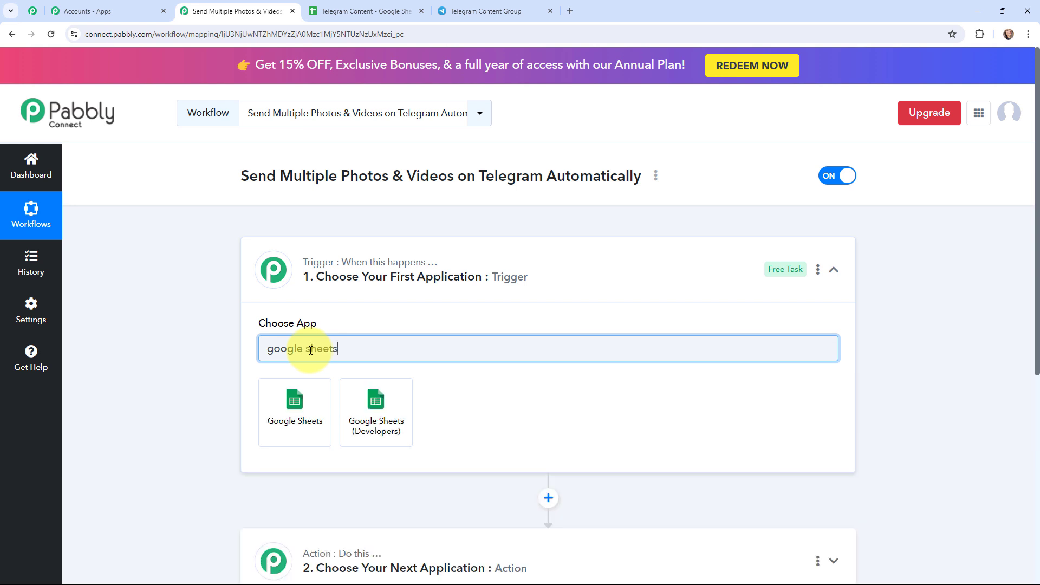
{"action": "left_click", "coordinate": [299, 414]}
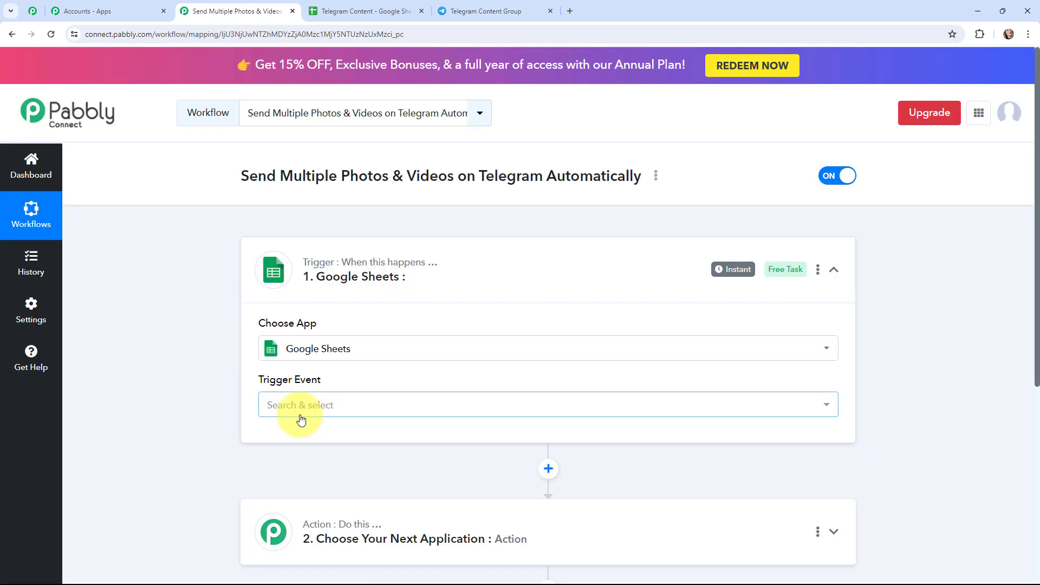
{"action": "left_click", "coordinate": [303, 412]}
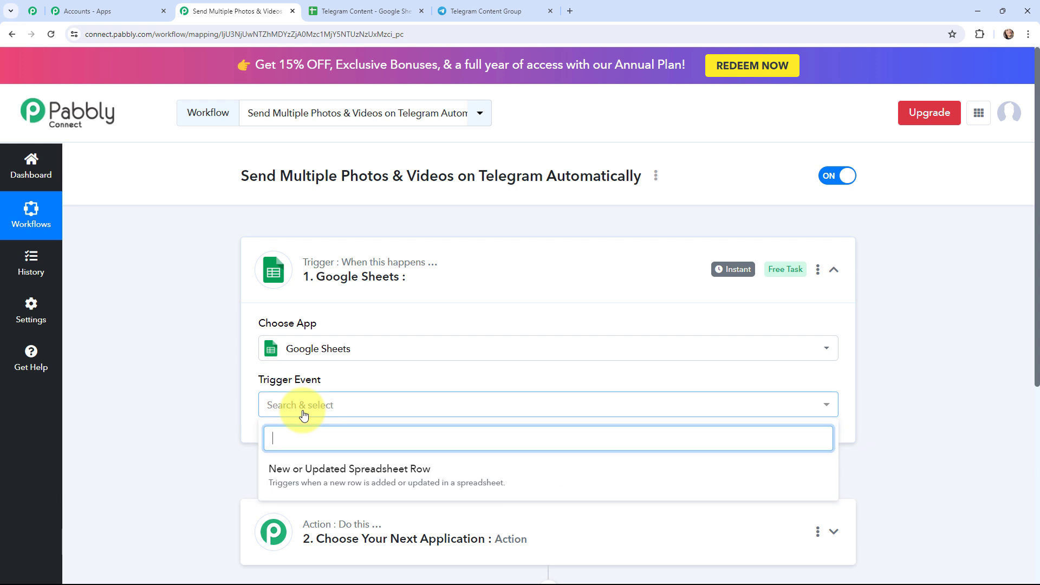
{"action": "left_click", "coordinate": [303, 468]}
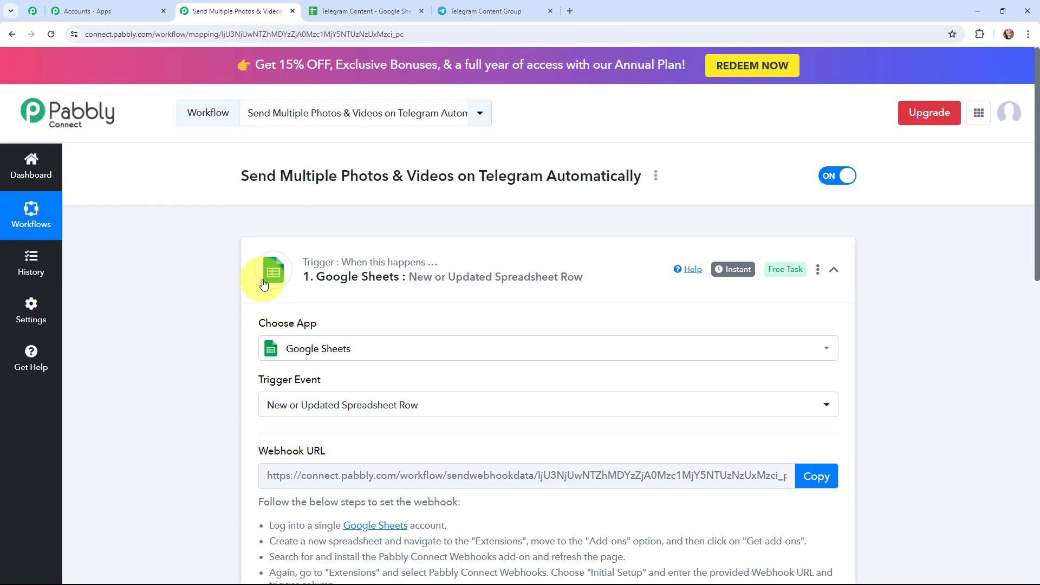
{"action": "left_click", "coordinate": [264, 285]}
- Set the workflow's action app to Telegram Bot with the event Send an Album (Media Group)
{"action": "left_click", "coordinate": [274, 376]}
{"action": "scroll", "coordinate": [216, 354], "scroll_direction": "down", "scroll_amount": 3}
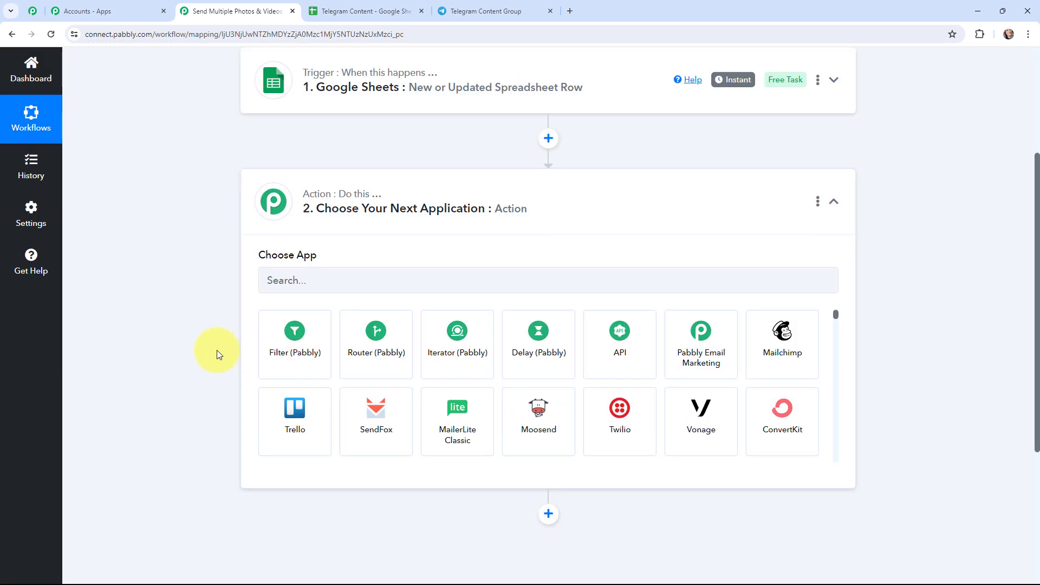
{"action": "left_click", "coordinate": [314, 285]}
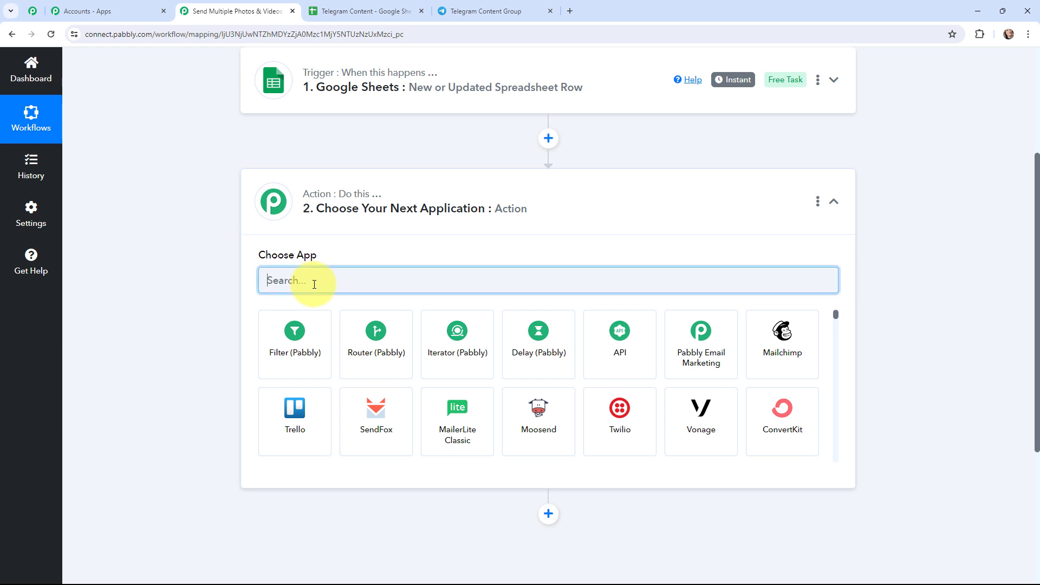
{"action": "type", "text": "tele"}
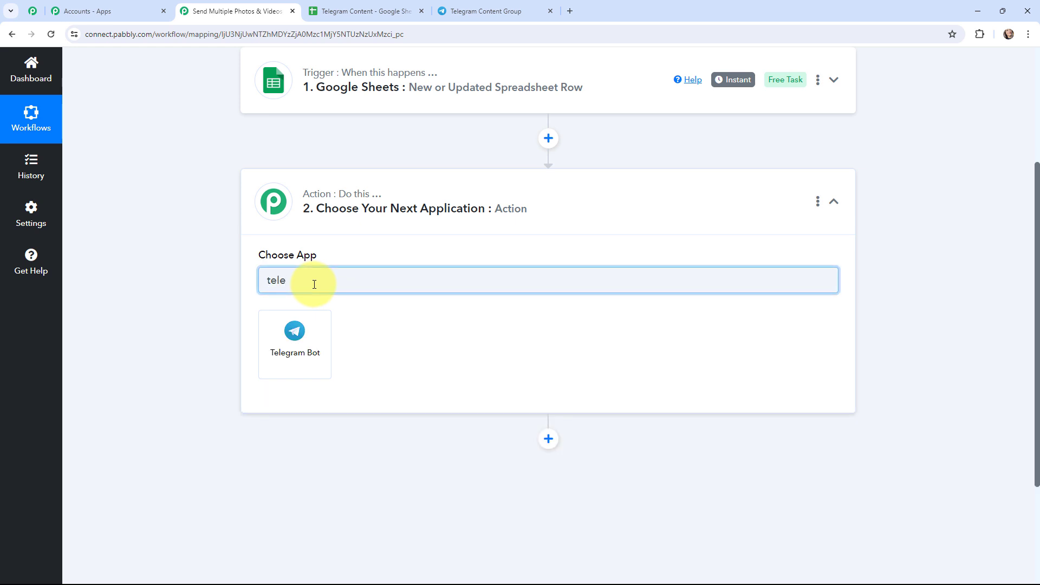
{"action": "left_click", "coordinate": [295, 332]}
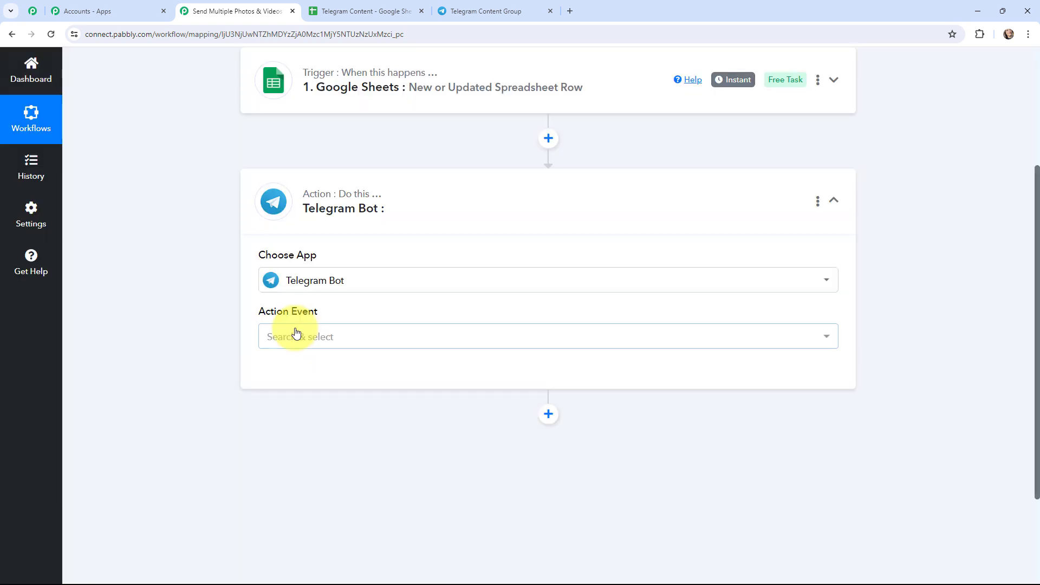
{"action": "left_click", "coordinate": [297, 333]}
{"action": "scroll", "coordinate": [341, 263], "scroll_direction": "down", "scroll_amount": 3}
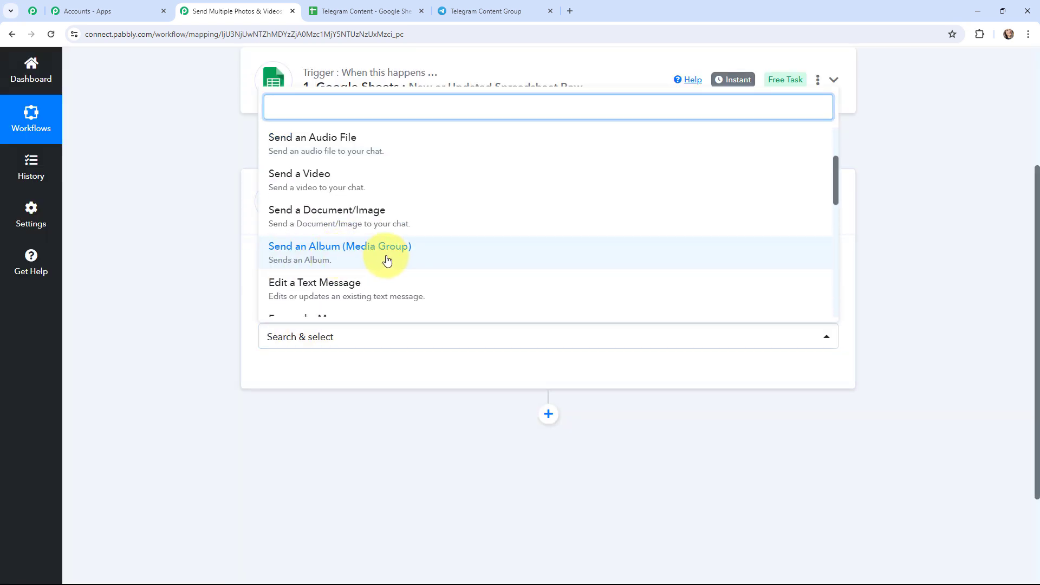
{"action": "left_click", "coordinate": [335, 254]}
{"action": "left_click", "coordinate": [262, 202]}
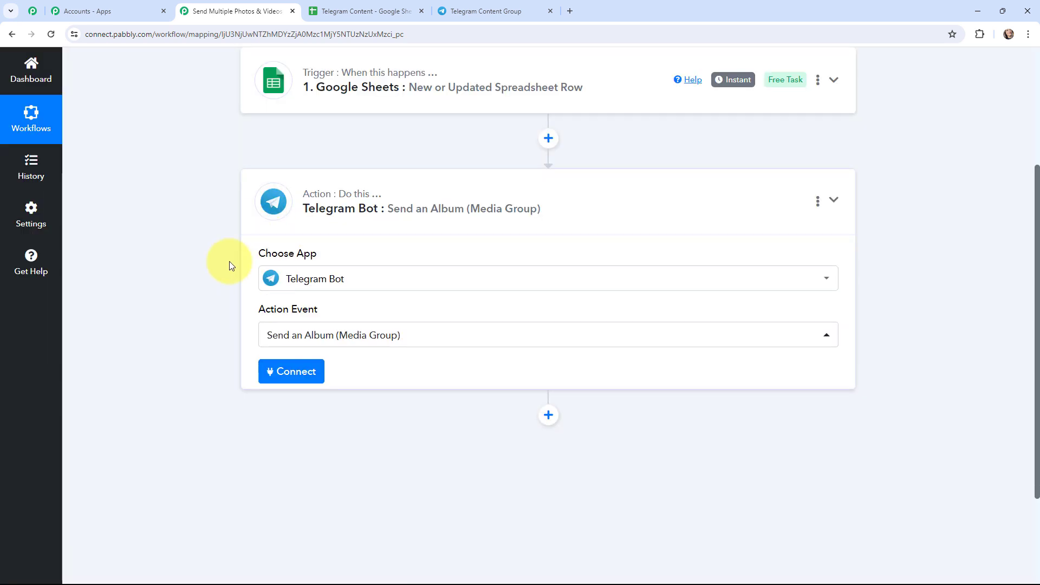
- Review the webhook URL and its setup instructions in the Google Sheets trigger
{"action": "scroll", "coordinate": [165, 383], "scroll_direction": "up", "scroll_amount": 4}
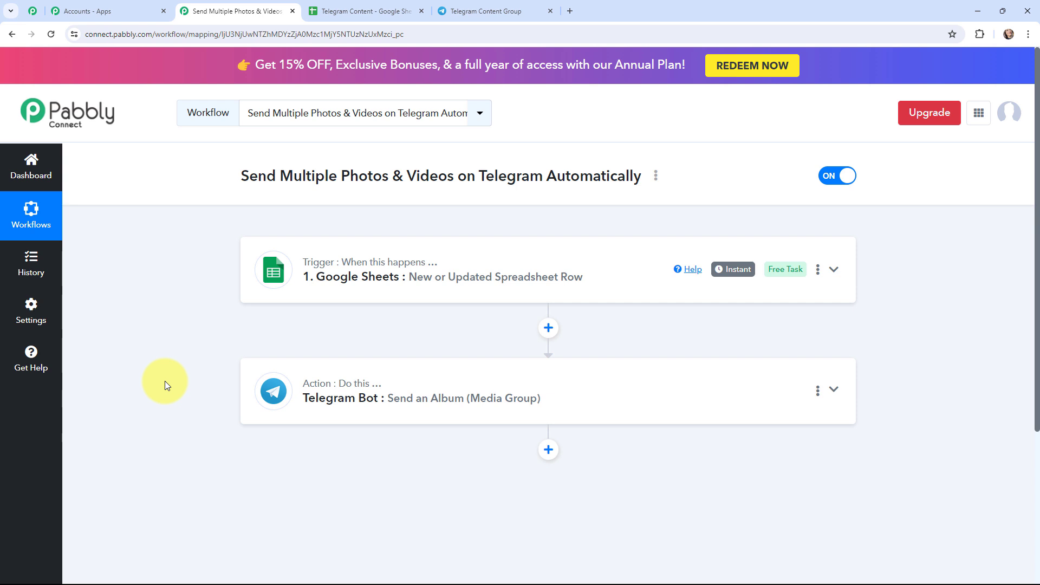
{"action": "left_click", "coordinate": [273, 263]}
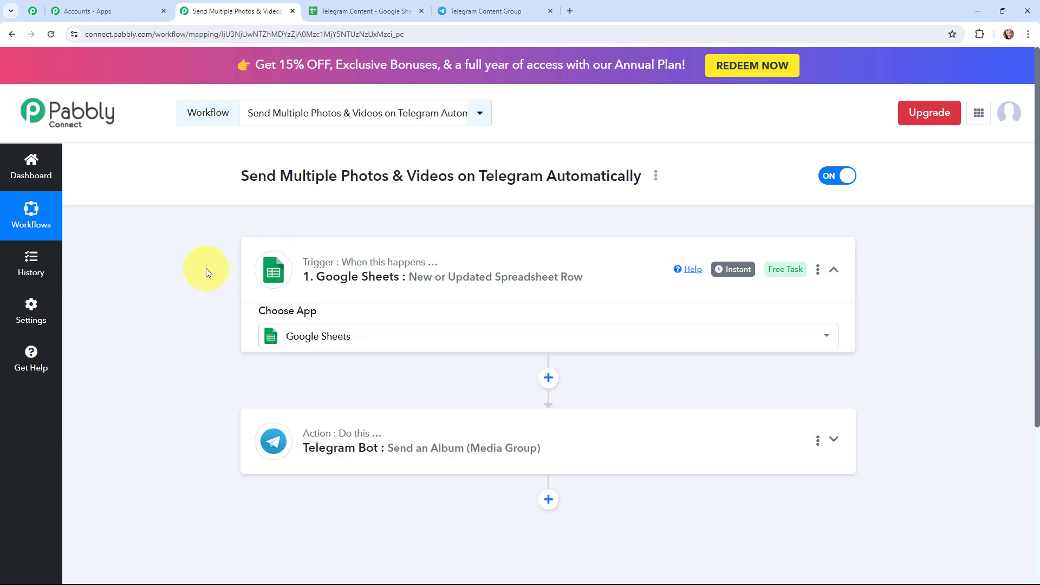
{"action": "scroll", "coordinate": [177, 301], "scroll_direction": "down", "scroll_amount": 3}
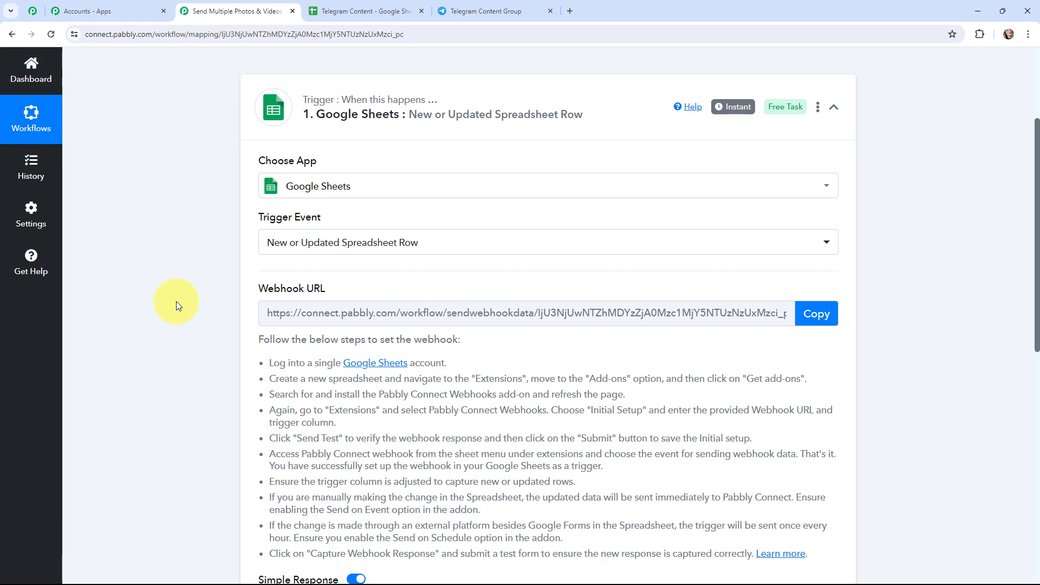
{"action": "scroll", "coordinate": [274, 298], "scroll_direction": "down", "scroll_amount": 1}
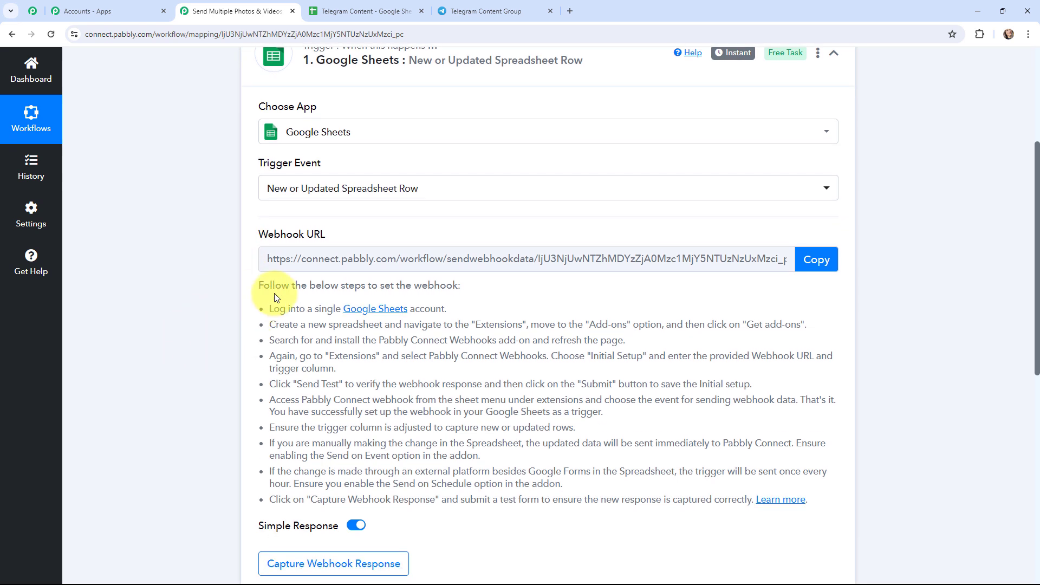
{"action": "left_click_drag", "start_coordinate": [259, 285], "coordinate": [815, 498]}
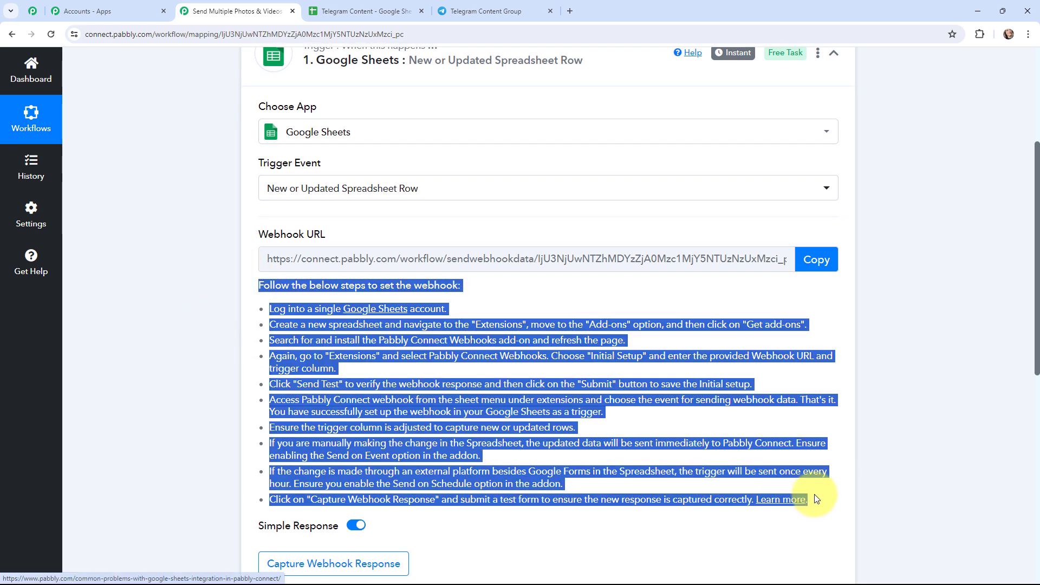
{"action": "left_click", "coordinate": [260, 272]}
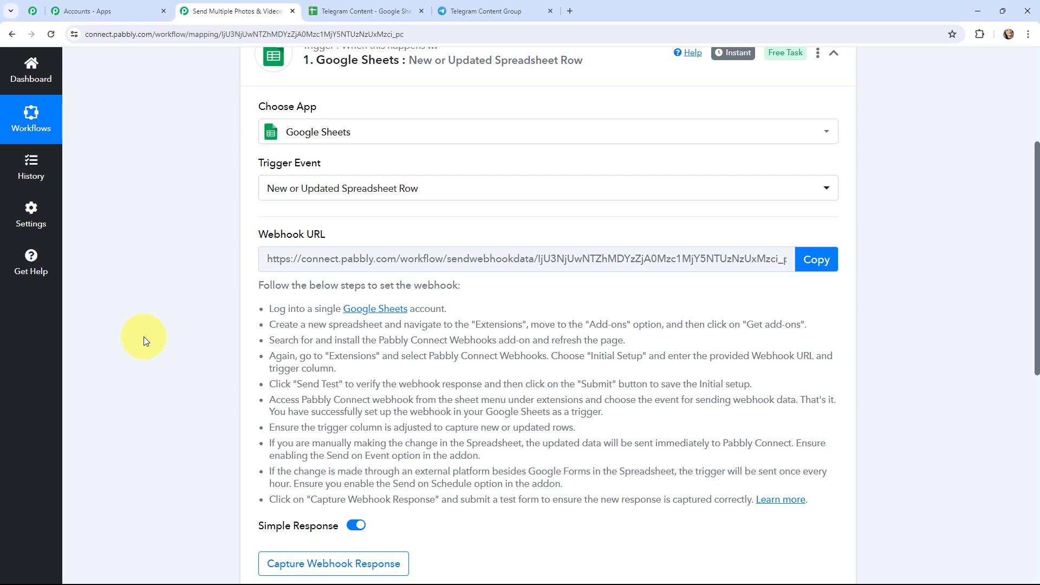
- Switch to the Telegram Content spreadsheet and look up the Pabbly Connect Webhooks add-on in the Google Workspace Marketplace
{"action": "key", "text": "ctrl+Tab"}
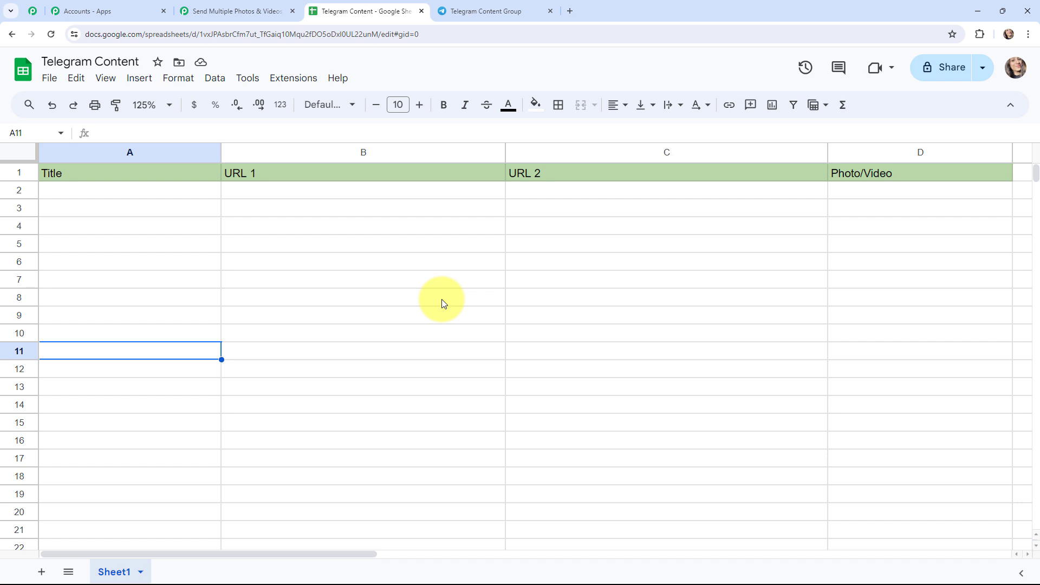
{"action": "left_click", "coordinate": [307, 87]}
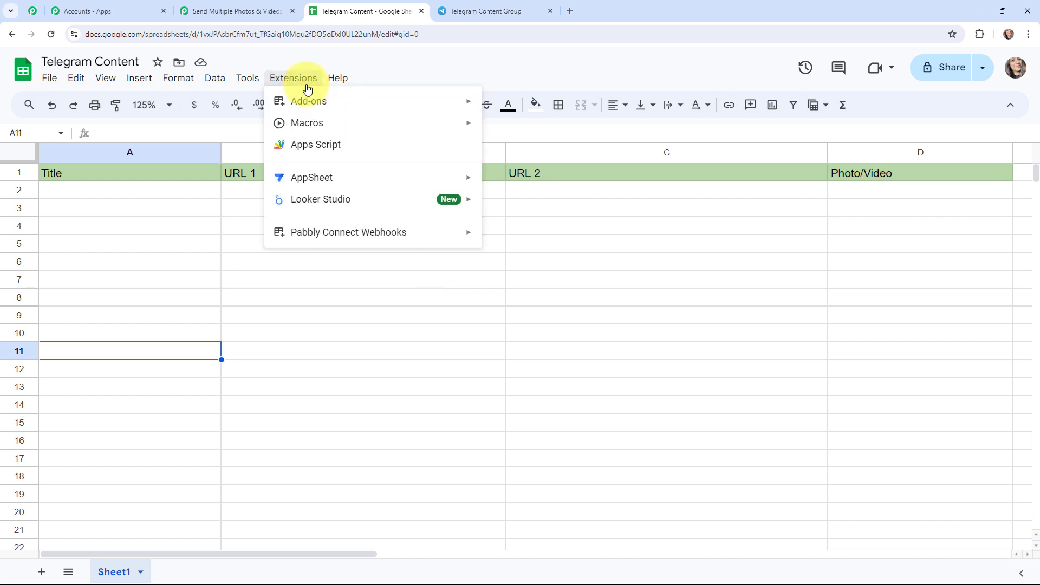
{"action": "mouse_move", "coordinate": [306, 231]}
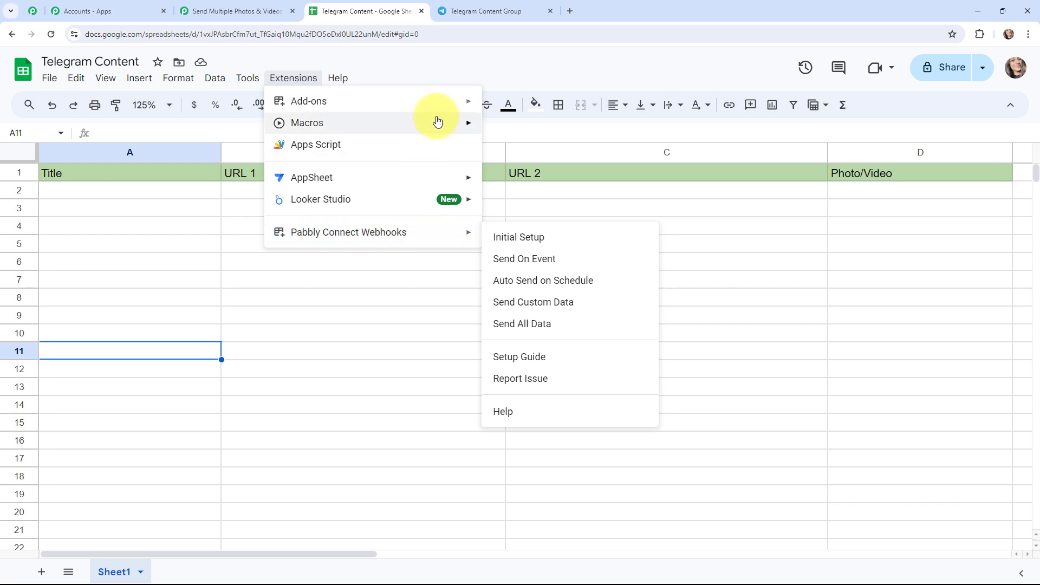
{"action": "mouse_move", "coordinate": [475, 100]}
{"action": "left_click", "coordinate": [524, 104]}
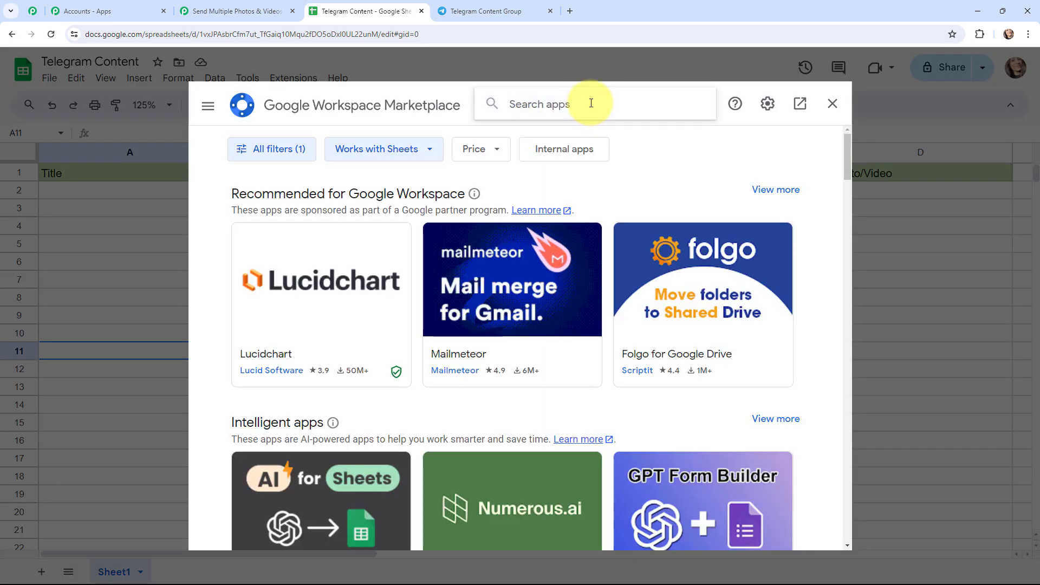
{"action": "type", "text": "pabbl"}
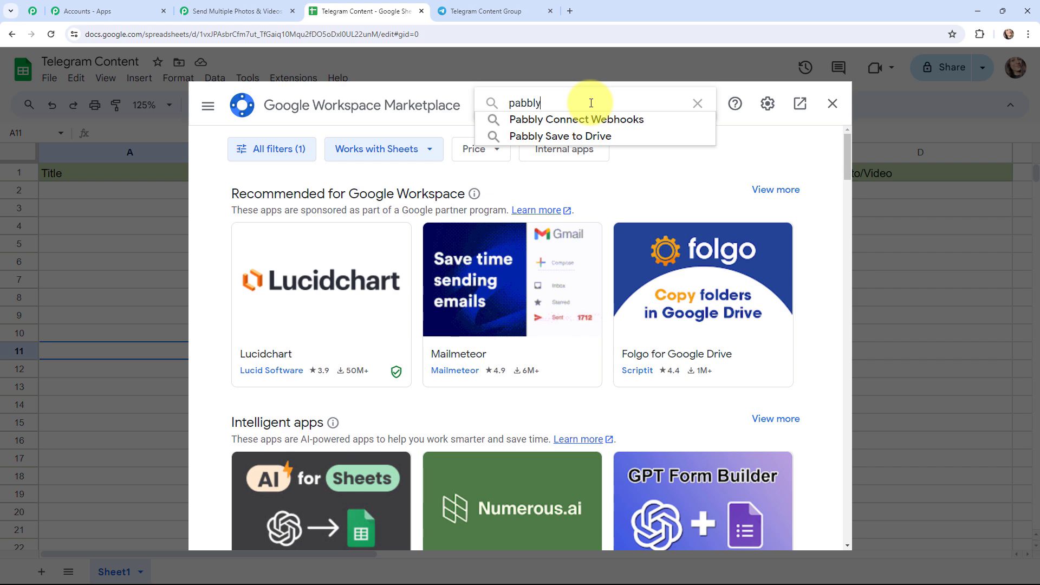
{"action": "type", "text": "y"}
{"action": "left_click", "coordinate": [586, 121]}
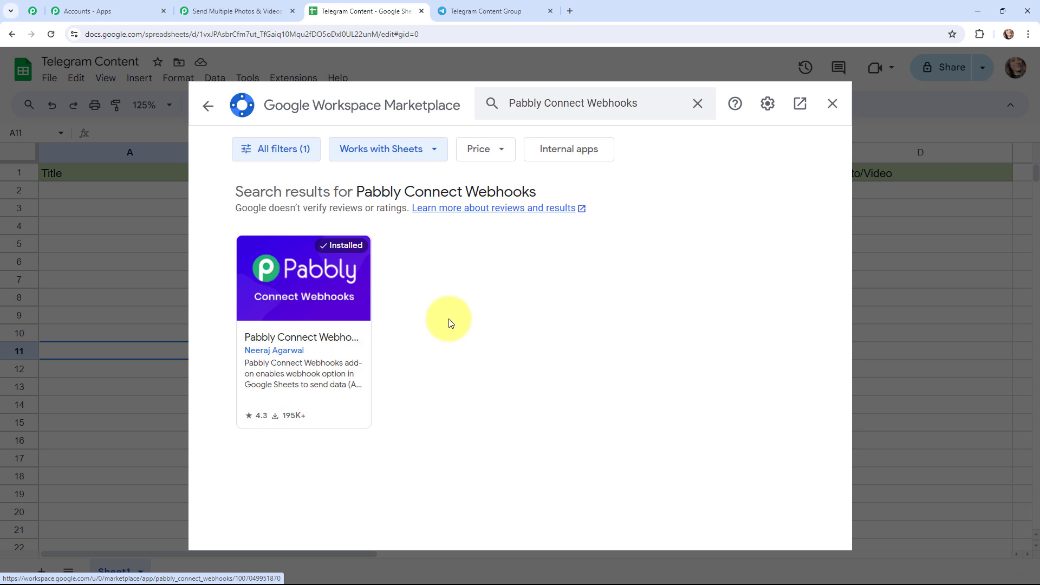
{"action": "left_click", "coordinate": [832, 103]}
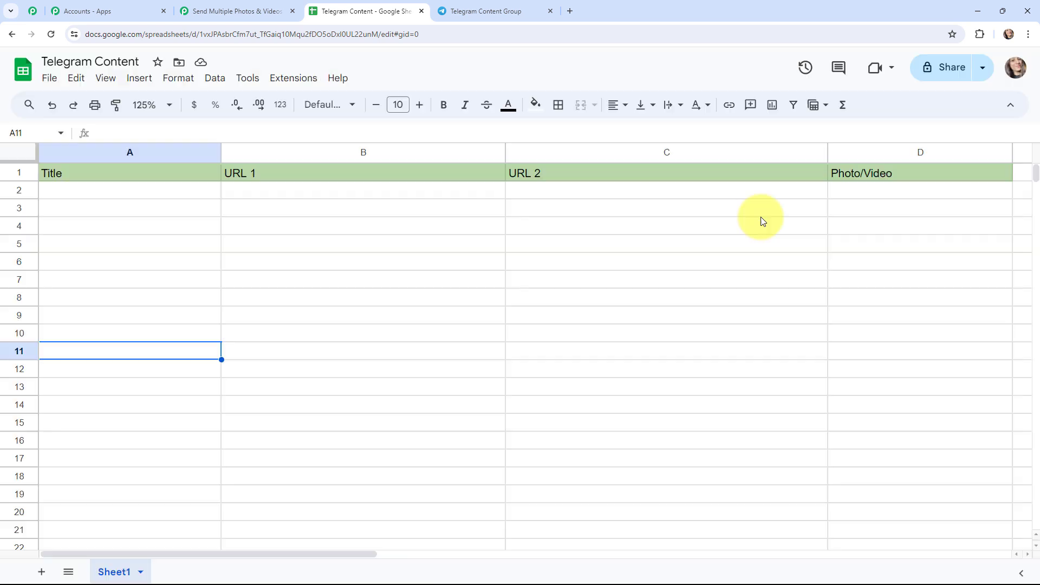
- Open the Initial Setup of the Pabbly Connect Webhooks add-on for Sheet1
{"action": "left_click", "coordinate": [293, 77]}
{"action": "mouse_move", "coordinate": [330, 241]}
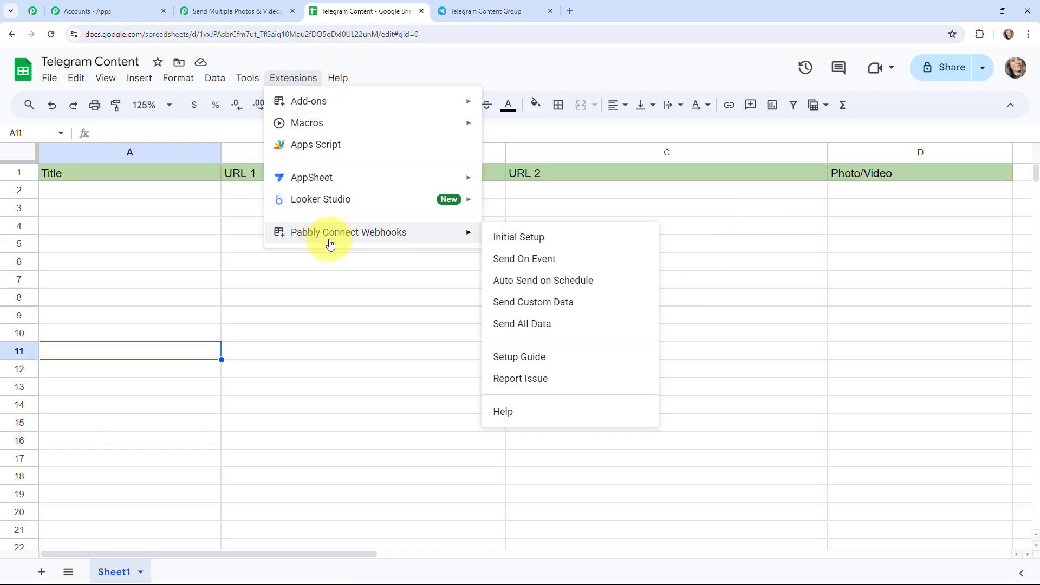
{"action": "left_click", "coordinate": [560, 236]}
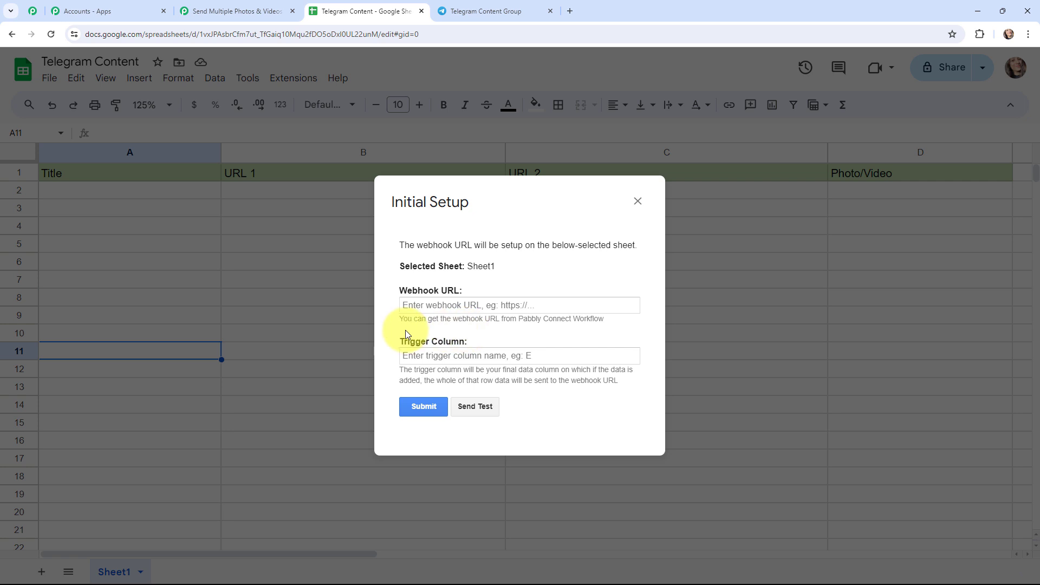
- Copy the webhook URL from the workflow's Google Sheets trigger into the Webhook URL field of the spreadsheet's Initial Setup
{"action": "left_click", "coordinate": [205, 11]}
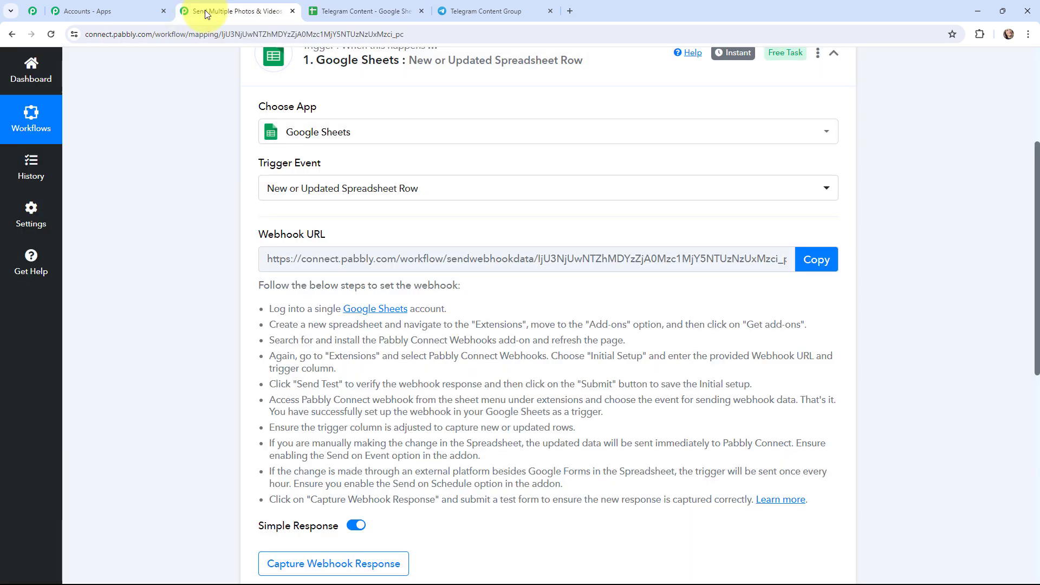
{"action": "left_click", "coordinate": [829, 258]}
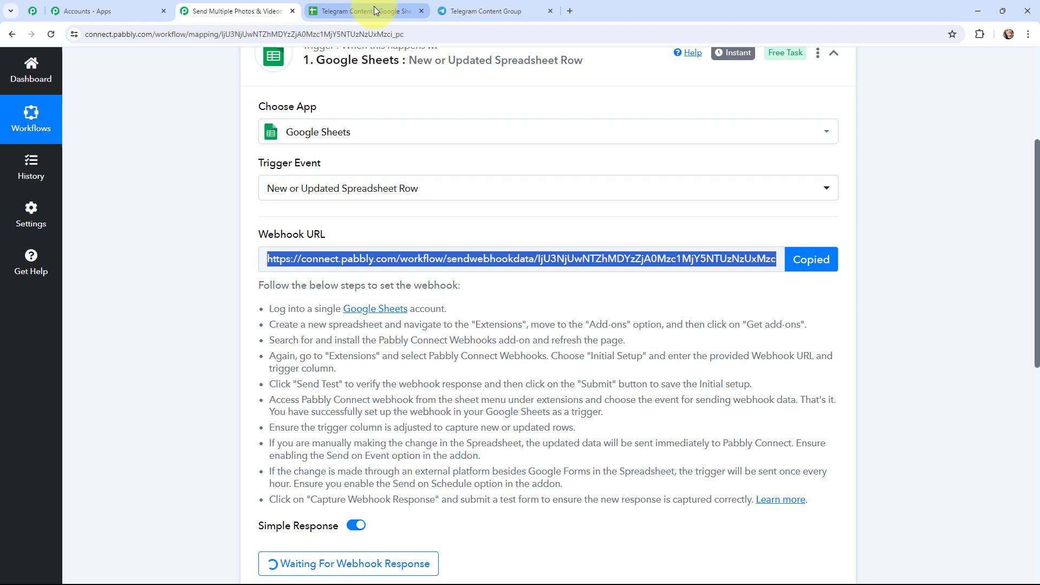
{"action": "left_click", "coordinate": [368, 10]}
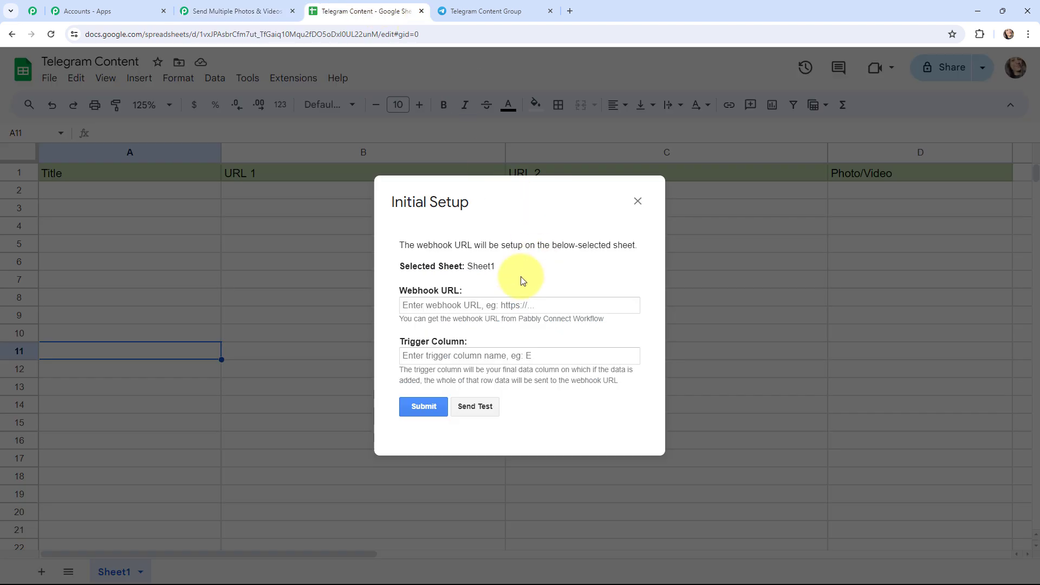
{"action": "left_click", "coordinate": [505, 304]}
{"action": "key", "text": "ctrl+v"}
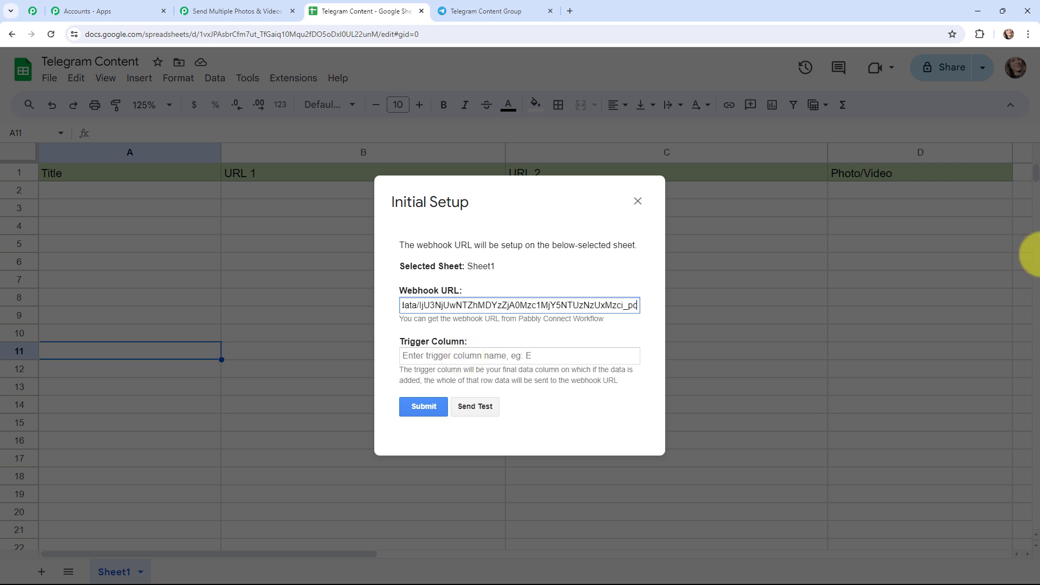
- Set the trigger column to D, submit the Initial Setup and close it
{"action": "left_click", "coordinate": [437, 360]}
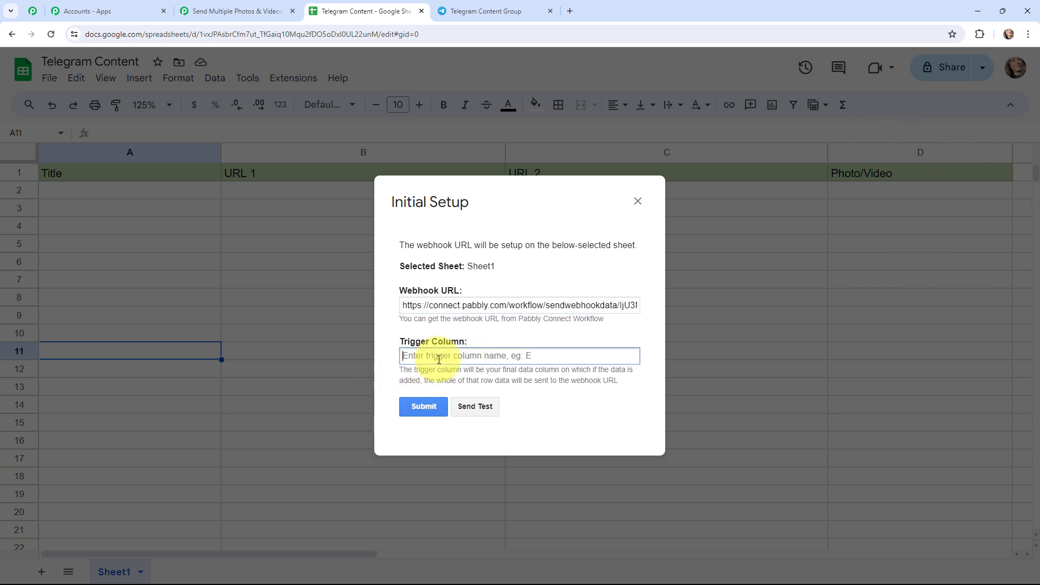
{"action": "type", "text": "D"}
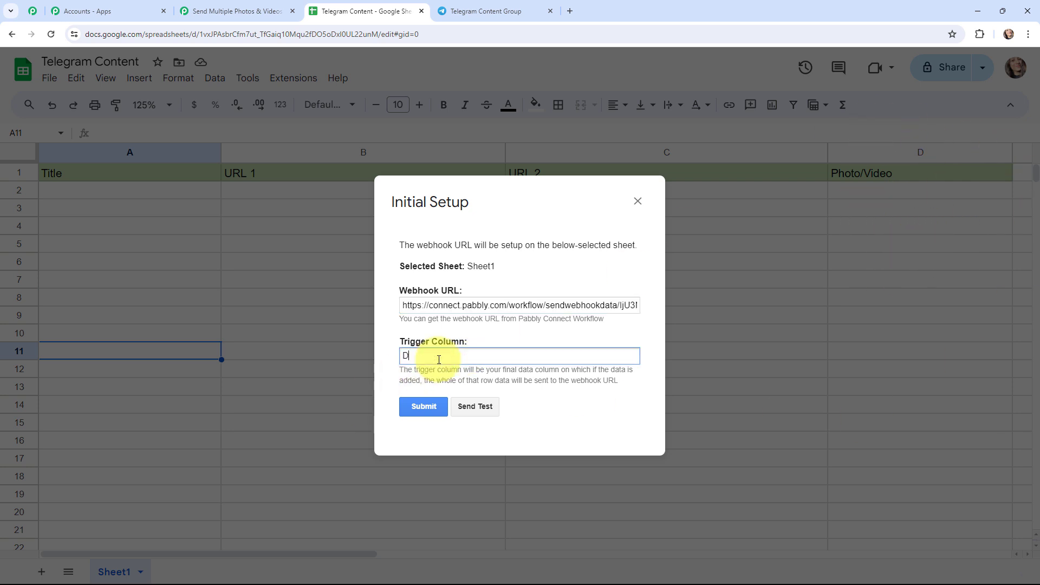
{"action": "left_click", "coordinate": [406, 412]}
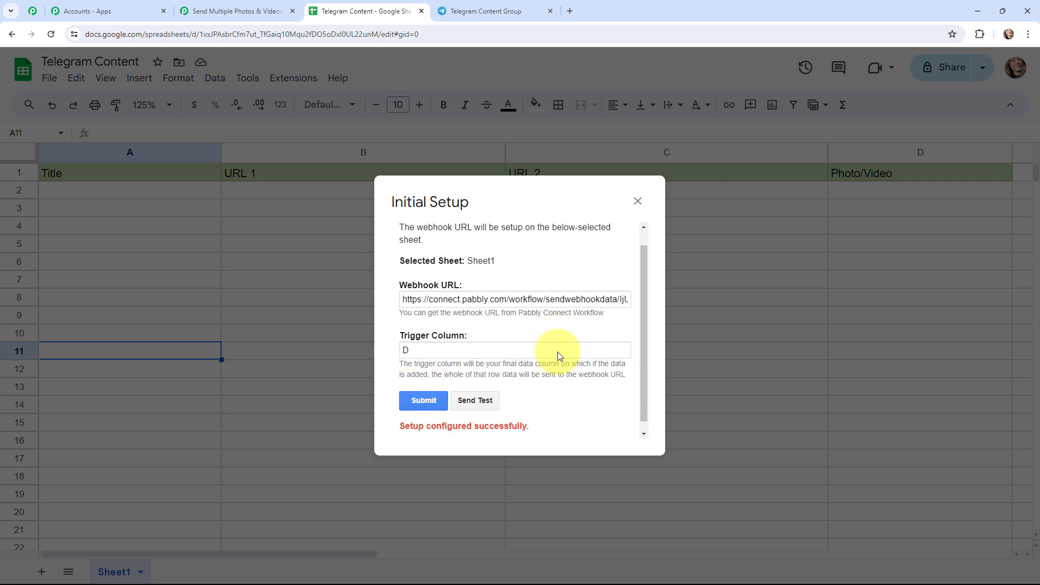
{"action": "scroll", "coordinate": [556, 353], "scroll_direction": "down", "scroll_amount": 2}
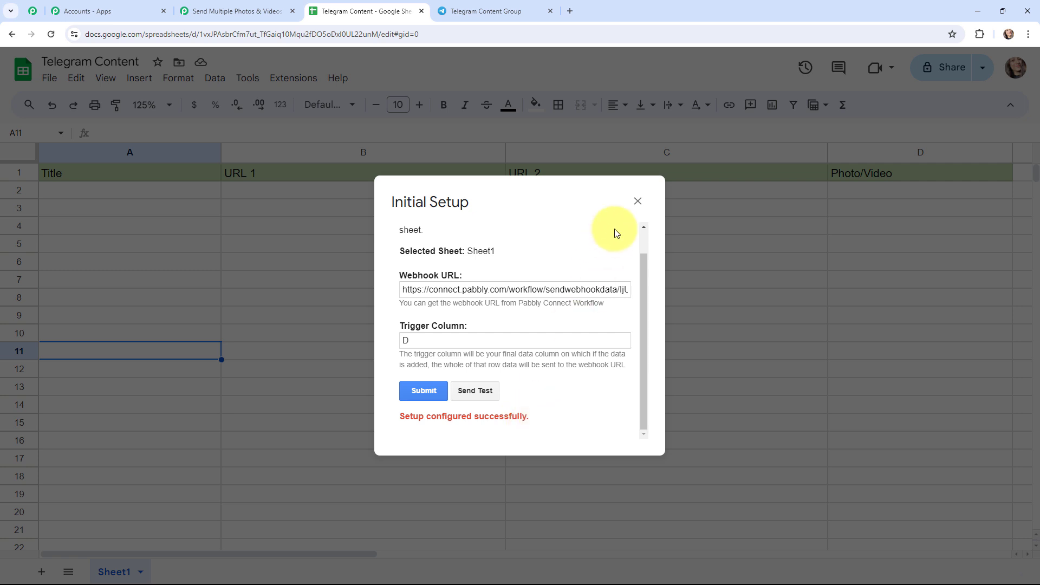
{"action": "left_click", "coordinate": [634, 202]}
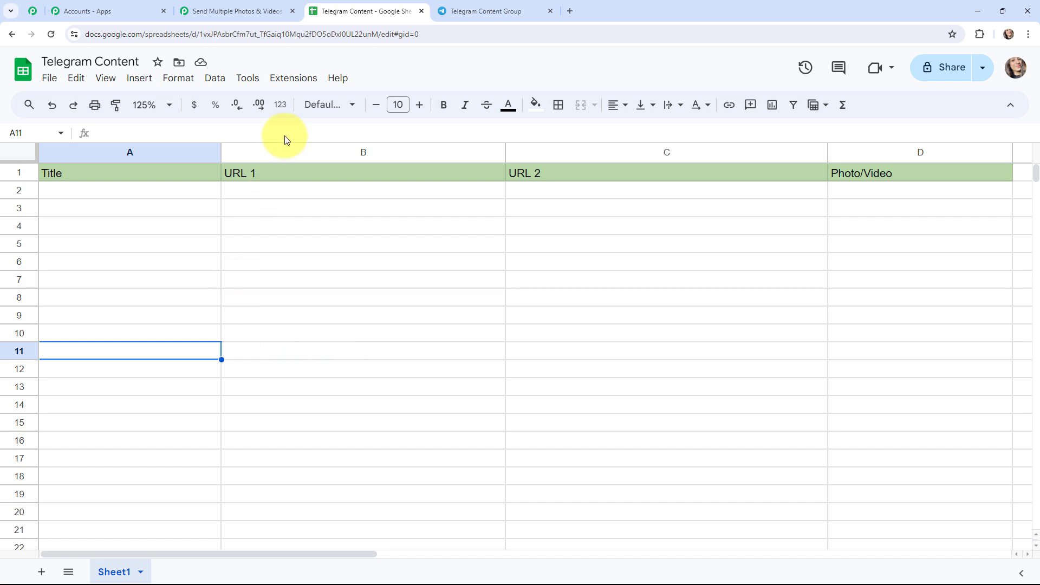
- Enable Send On Event for the Pabbly Connect Webhooks add-on in the spreadsheet
{"action": "left_click", "coordinate": [294, 79]}
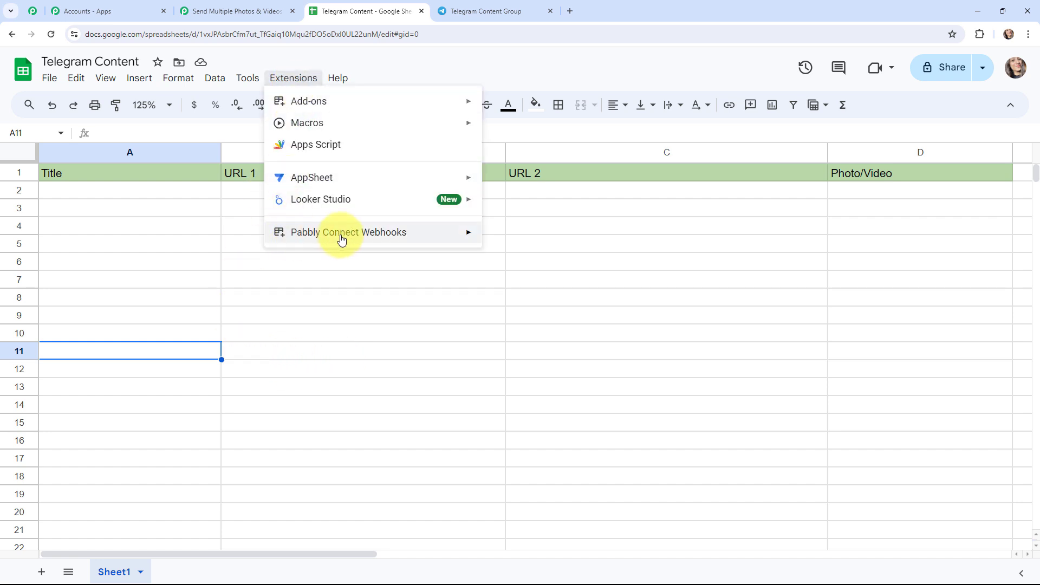
{"action": "mouse_move", "coordinate": [341, 233]}
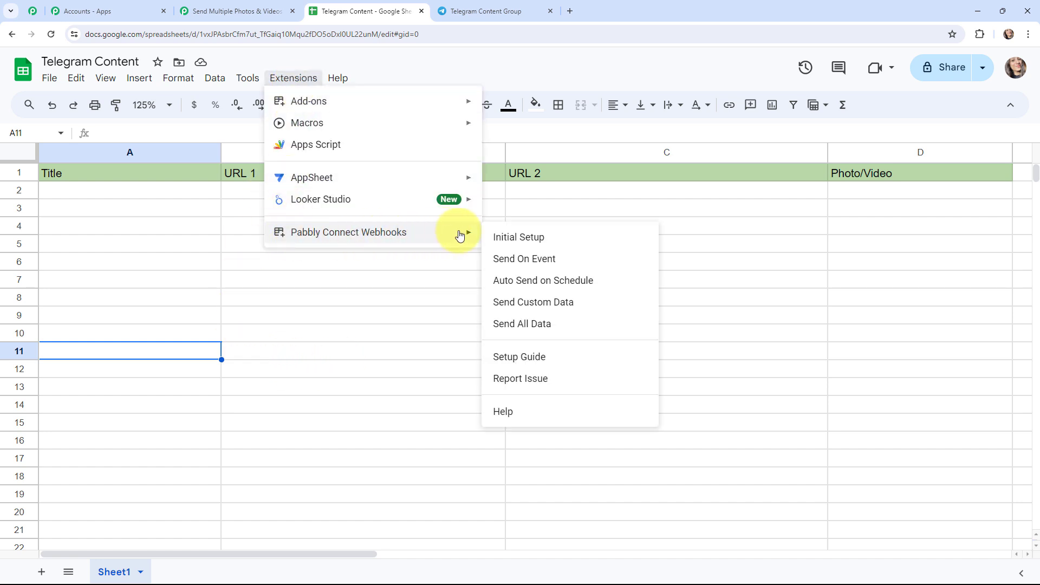
{"action": "left_click", "coordinate": [568, 259]}
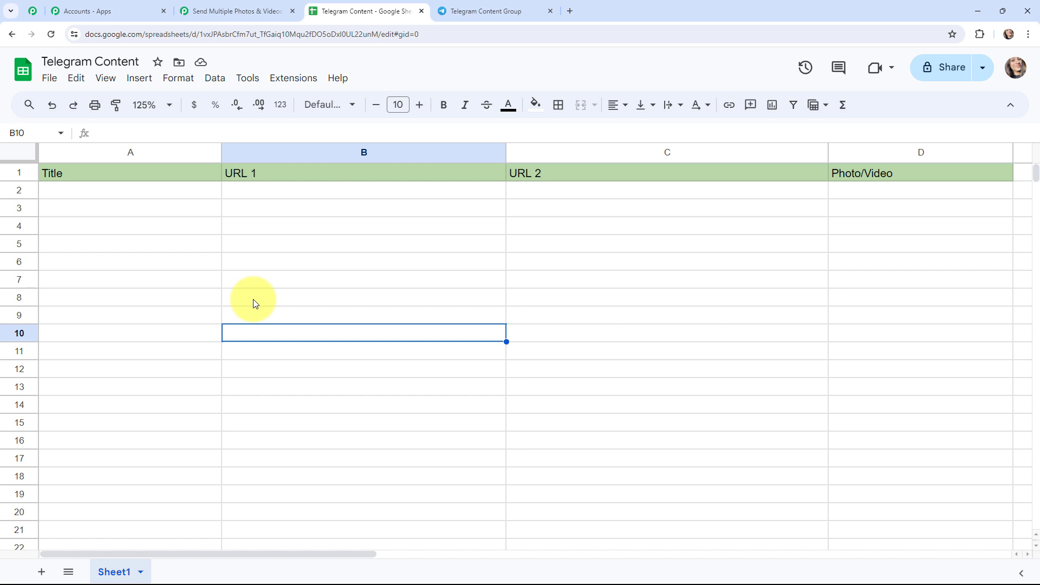
{"action": "left_click", "coordinate": [87, 195]}
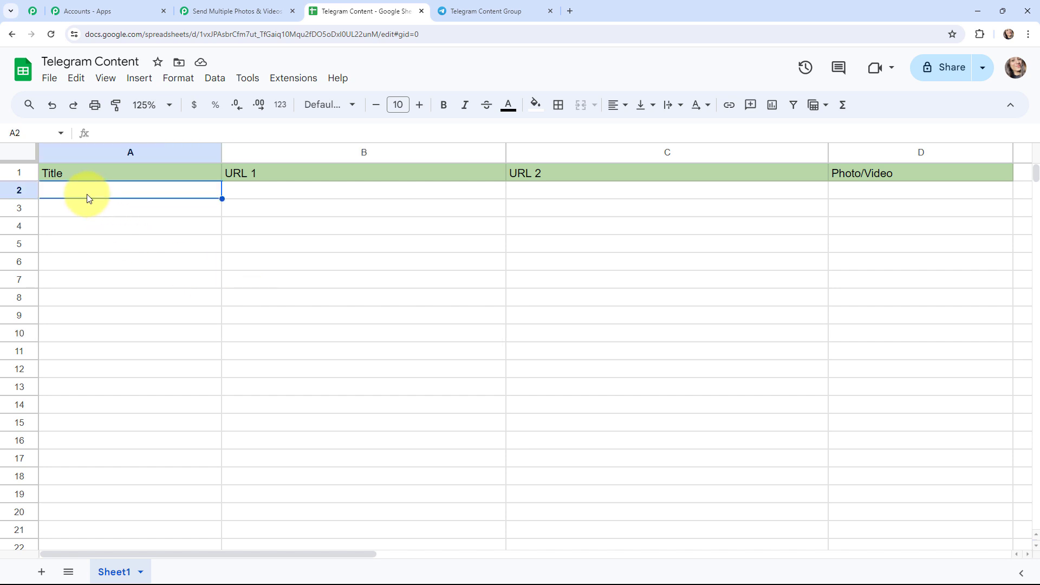
{"action": "type", "text": "New Content for Instagram Posts\thttps://www.w3schools.com/html/img_chania.jpg\thttp://commondatastorage.googleapis.com/gtv-videos-bucket/sample/ForBiggerBlazes.mp4\tphoto,video"}
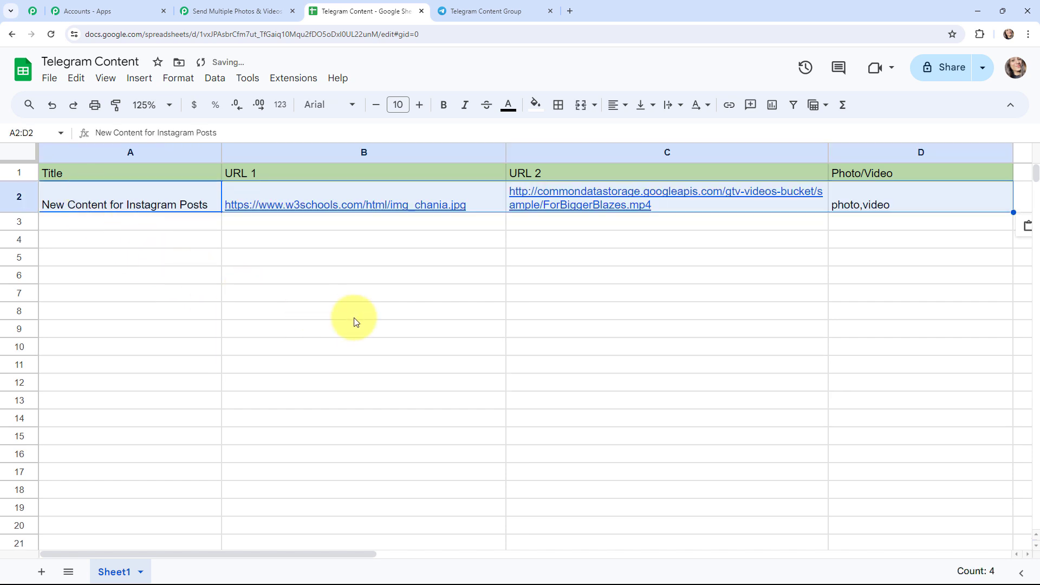
{"action": "left_click", "coordinate": [355, 320]}
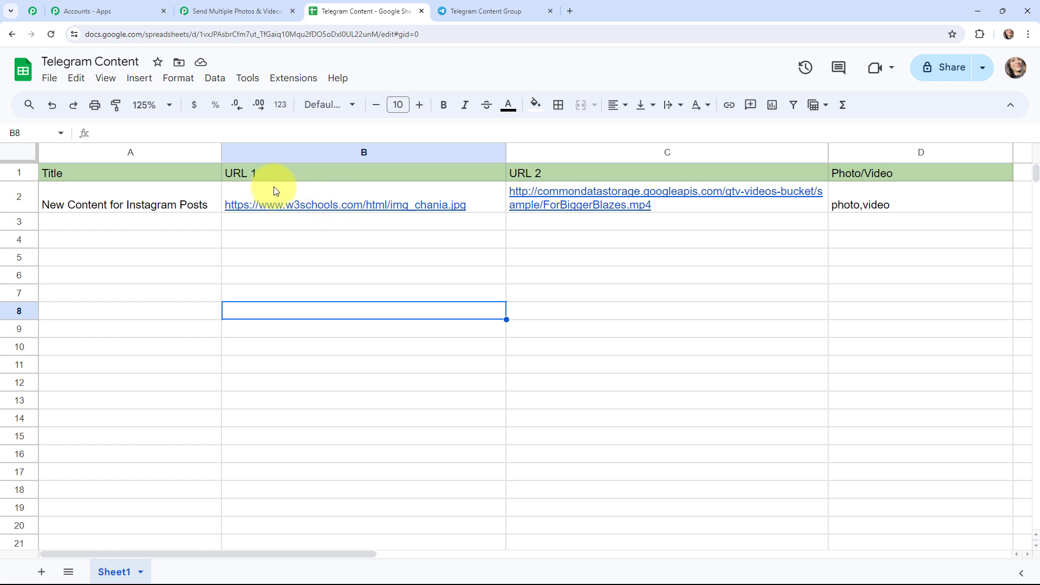
{"action": "mouse_move", "coordinate": [298, 192]}
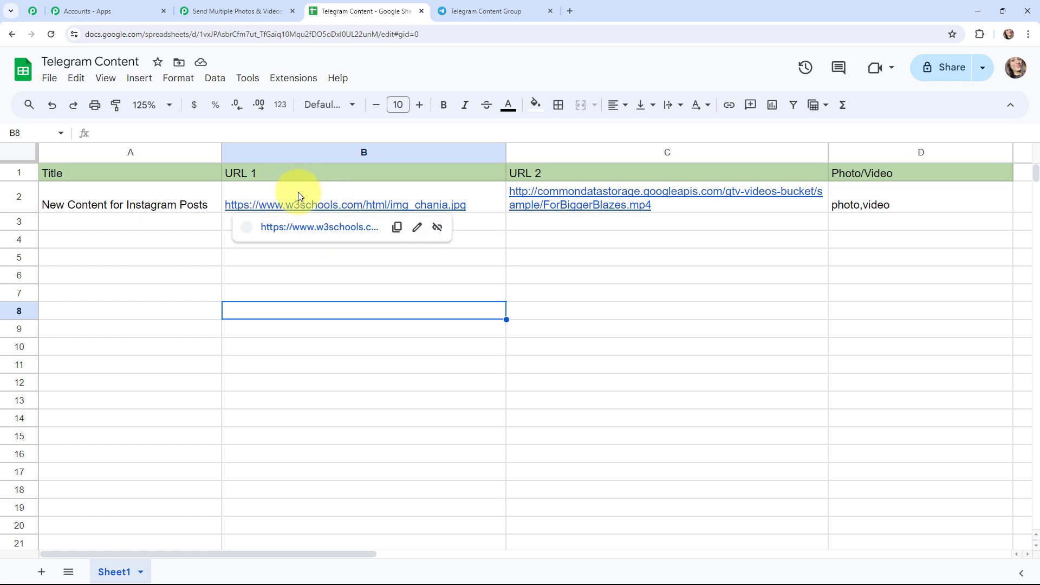
{"action": "left_click", "coordinate": [653, 295]}
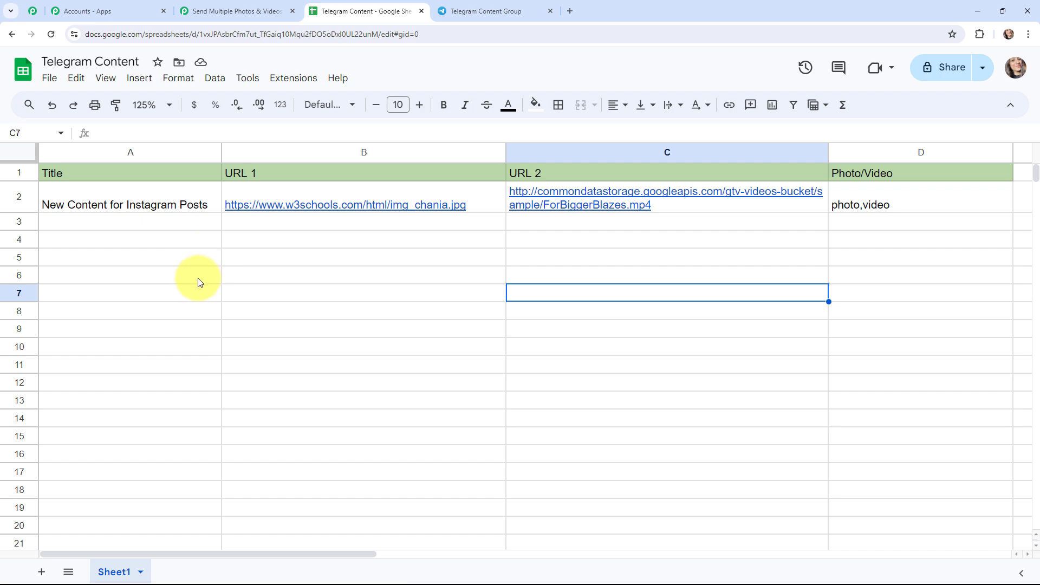
- Switch to the Pabbly Connect workflow and open the captured URL 2 video link in a new browser tab
{"action": "left_click", "coordinate": [204, 4]}
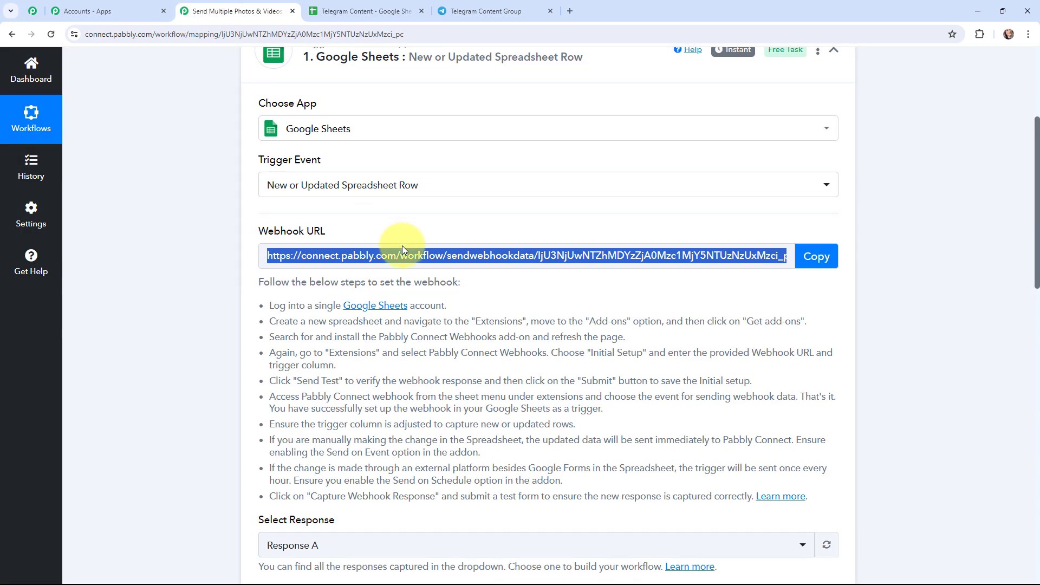
{"action": "scroll", "coordinate": [541, 244], "scroll_direction": "down", "scroll_amount": 8}
{"action": "scroll", "coordinate": [517, 203], "scroll_direction": "down", "scroll_amount": 2}
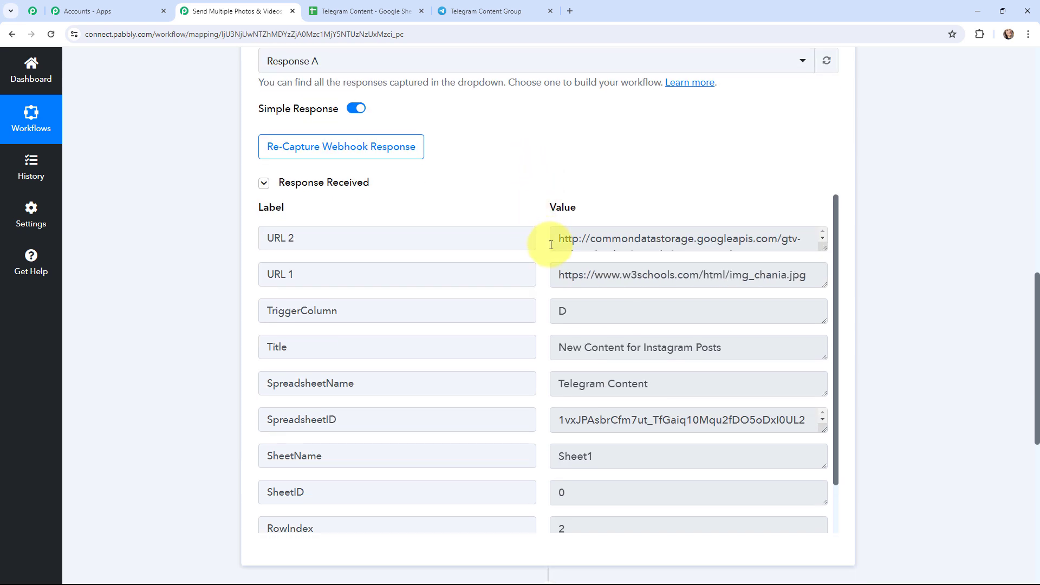
{"action": "left_click_drag", "start_coordinate": [557, 241], "coordinate": [757, 259]}
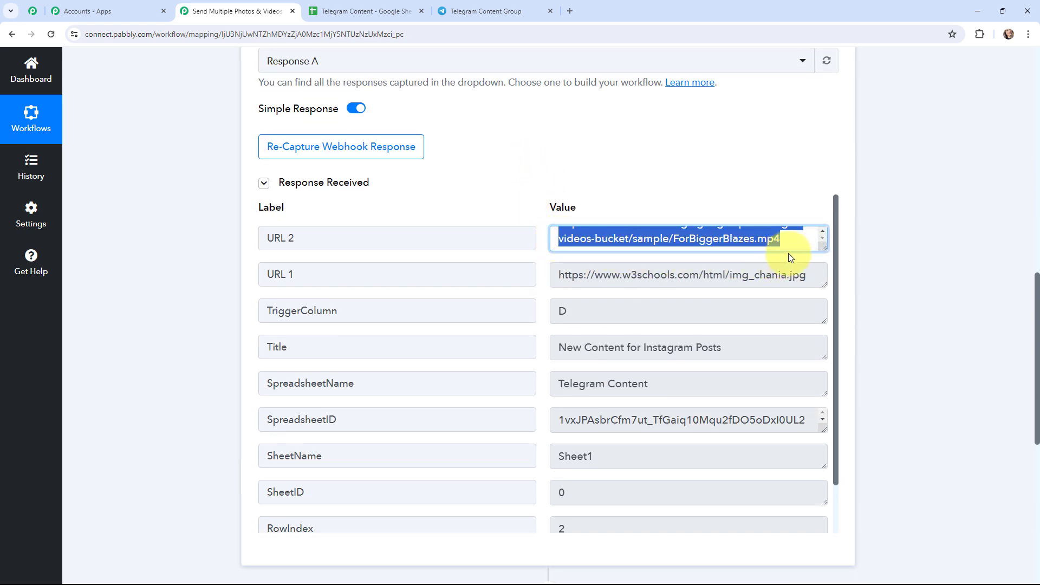
{"action": "left_click", "coordinate": [568, 8]}
{"action": "type", "text": "http://commondatastorage.googleapis.com/gtv-videos-bucket/sample/ForBiggerBlazes.mp4"}
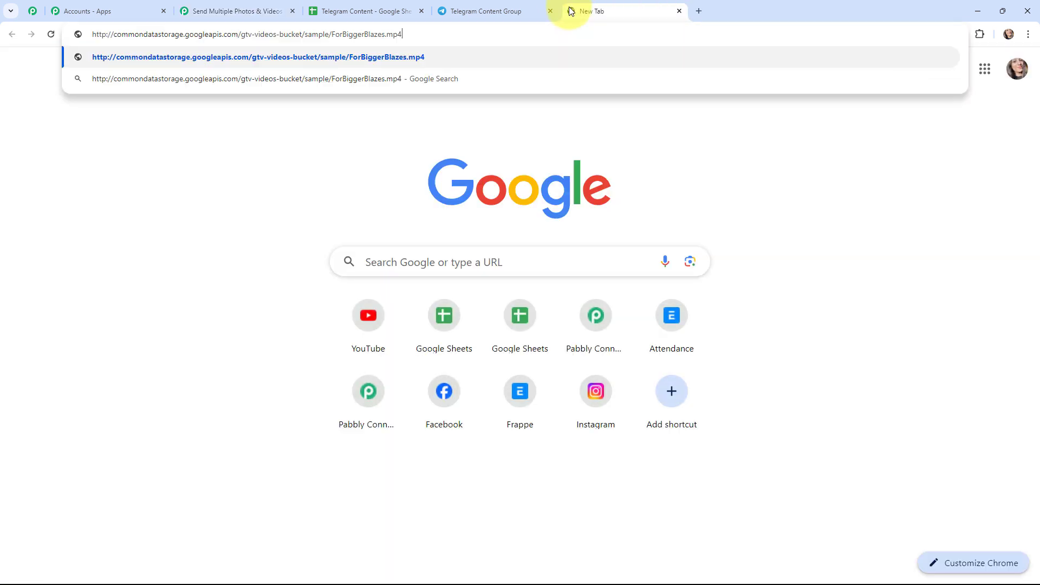
{"action": "key", "text": "Return"}
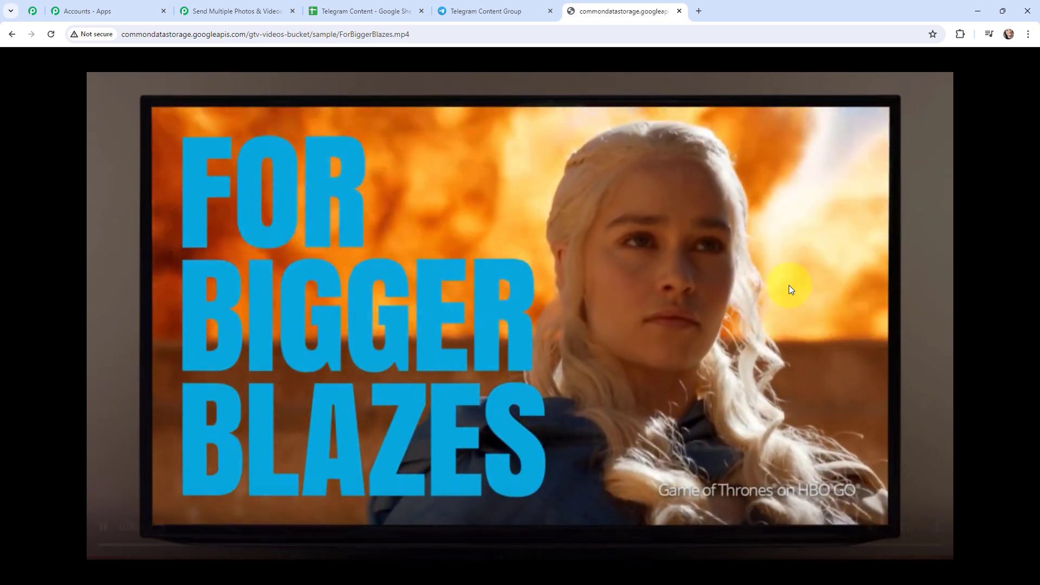
- Open the captured URL 1 image link in a new browser tab, and close both media preview tabs after viewing
{"action": "left_click", "coordinate": [239, 7]}
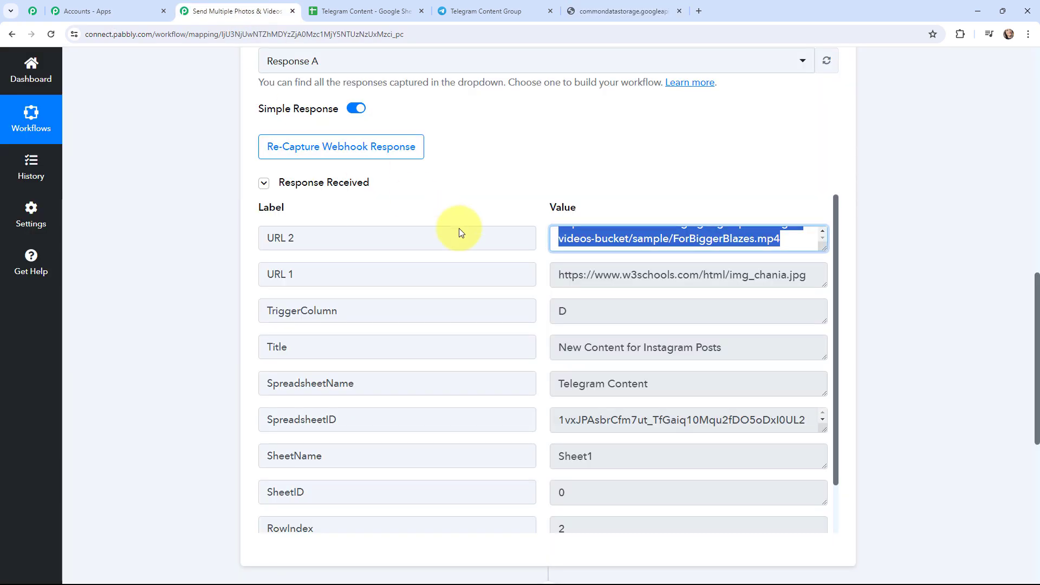
{"action": "left_click", "coordinate": [556, 271]}
{"action": "left_click_drag", "start_coordinate": [557, 271], "coordinate": [816, 285]}
{"action": "key", "text": "ctrl+c"}
{"action": "left_click", "coordinate": [694, 7]}
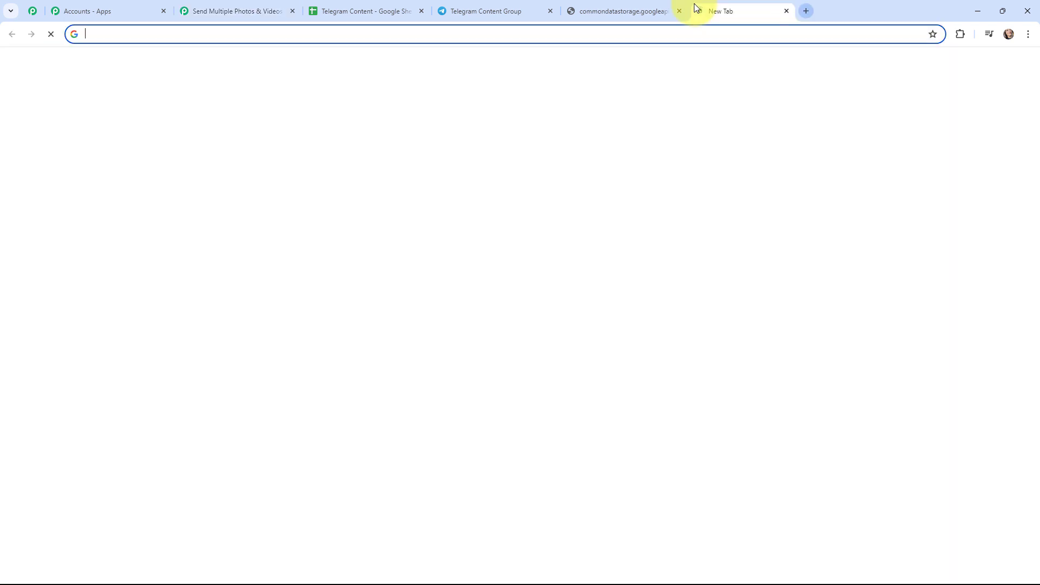
{"action": "key", "text": "ctrl+v"}
{"action": "key", "text": "Return"}
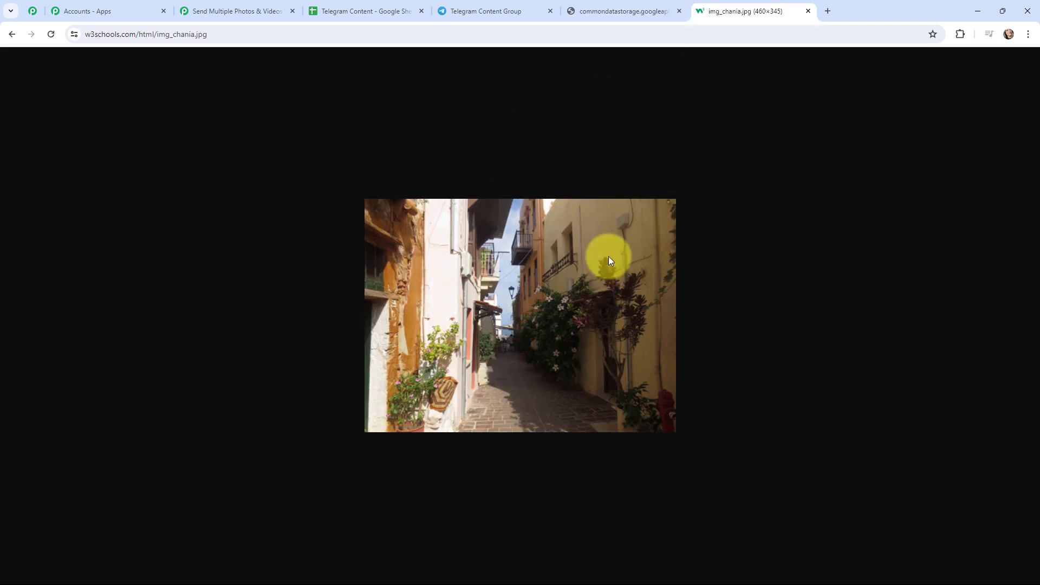
{"action": "left_click", "coordinate": [678, 12]}
{"action": "left_click", "coordinate": [677, 12]}
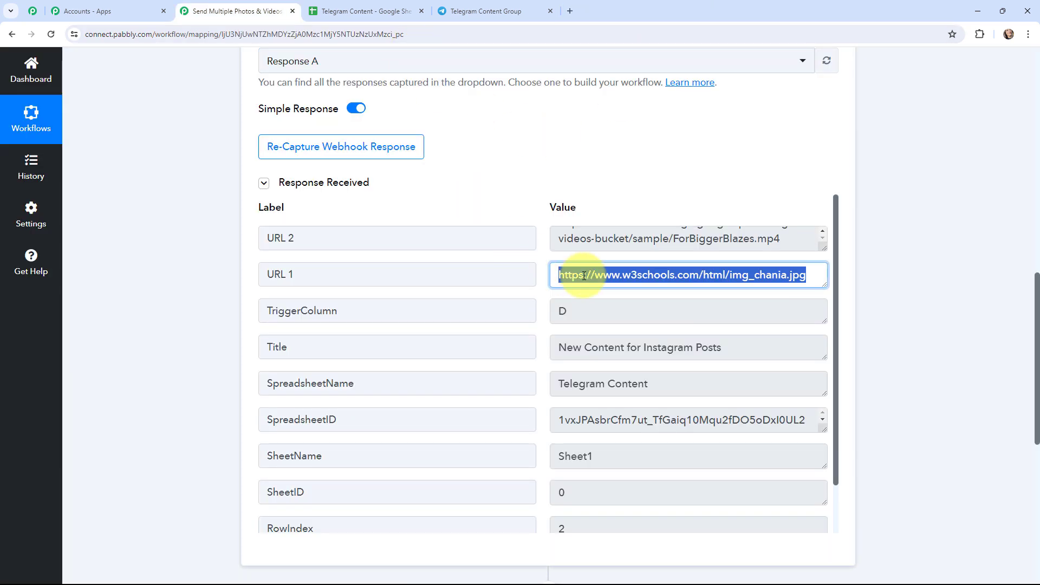
- Examine the Title and Photo/Video values in the captured webhook response
{"action": "left_click", "coordinate": [542, 265]}
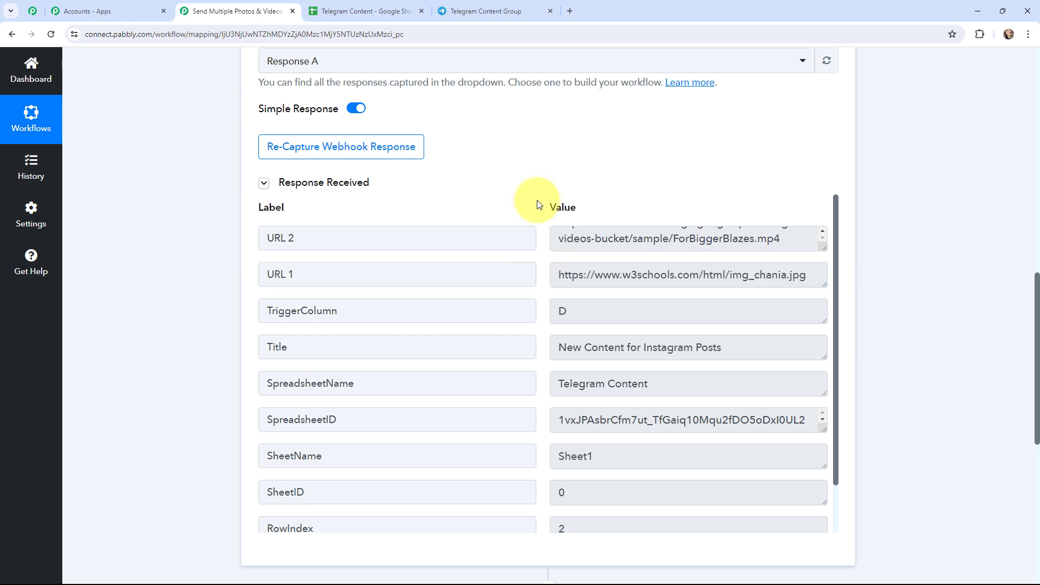
{"action": "scroll", "coordinate": [538, 204], "scroll_direction": "down", "scroll_amount": 1}
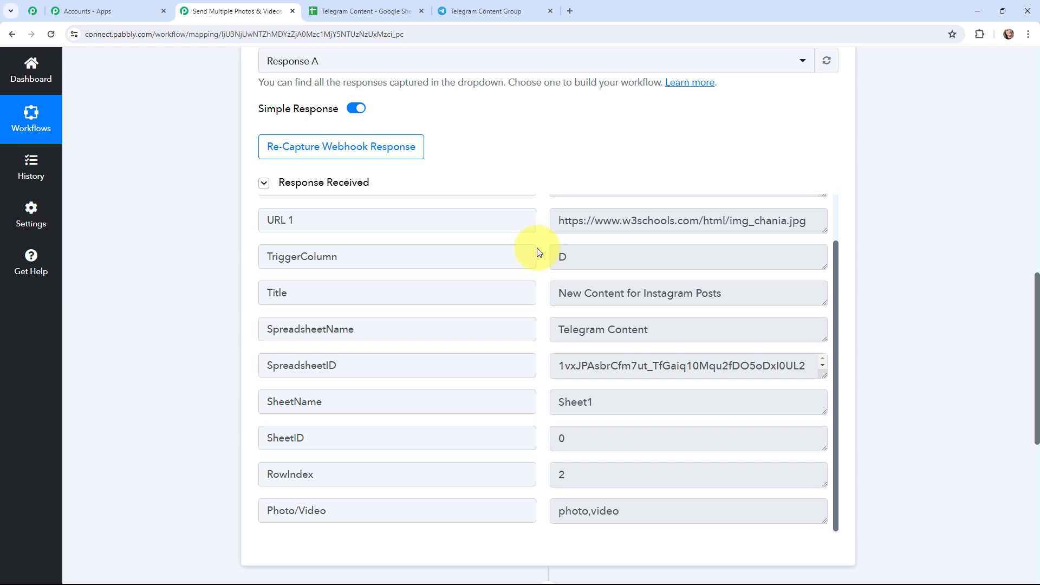
{"action": "scroll", "coordinate": [539, 249], "scroll_direction": "down", "scroll_amount": 1}
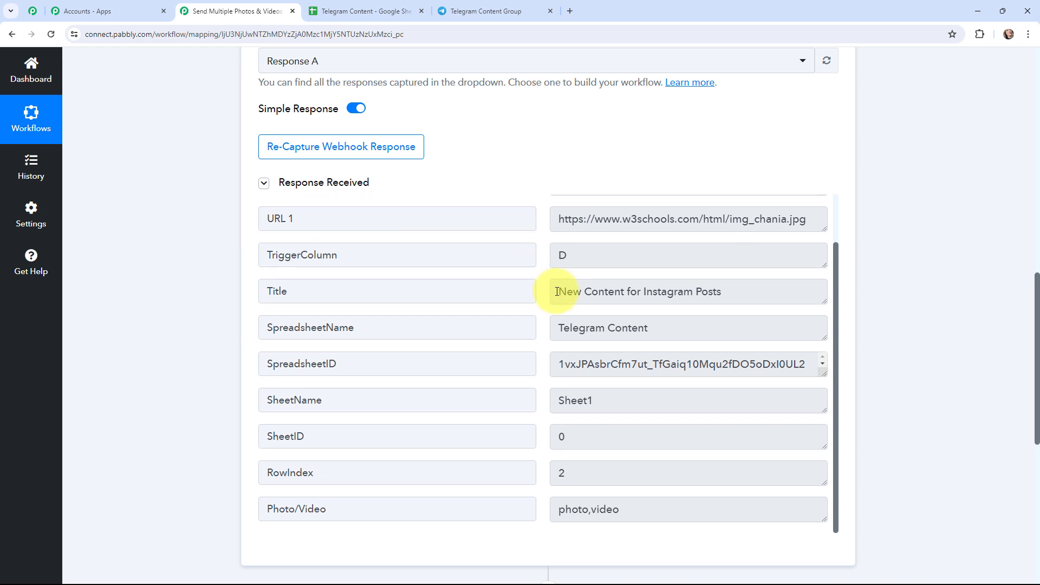
{"action": "left_click_drag", "start_coordinate": [557, 291], "coordinate": [723, 292]}
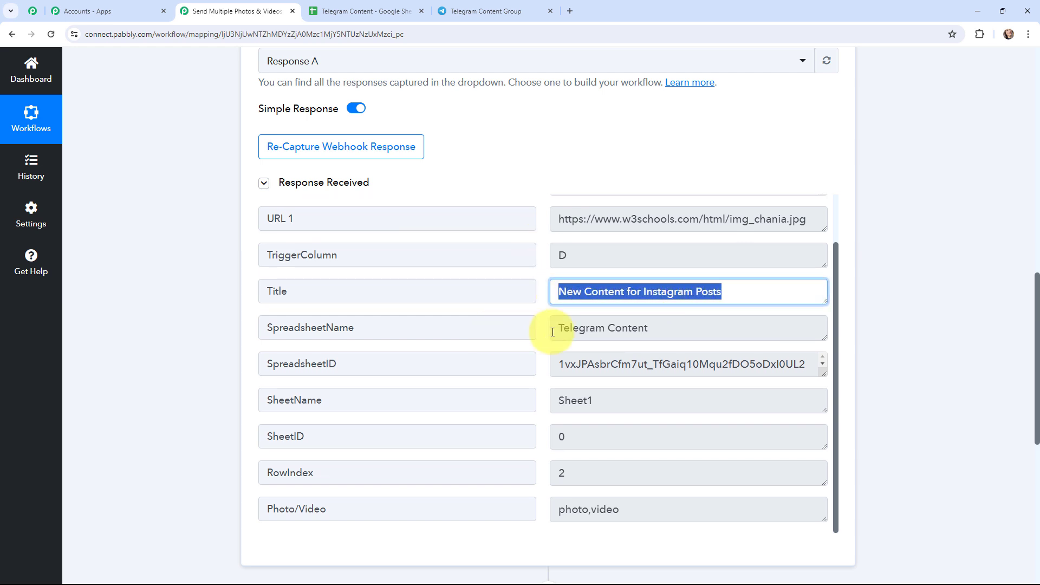
{"action": "left_click", "coordinate": [538, 324]}
{"action": "scroll", "coordinate": [537, 281], "scroll_direction": "down", "scroll_amount": 1}
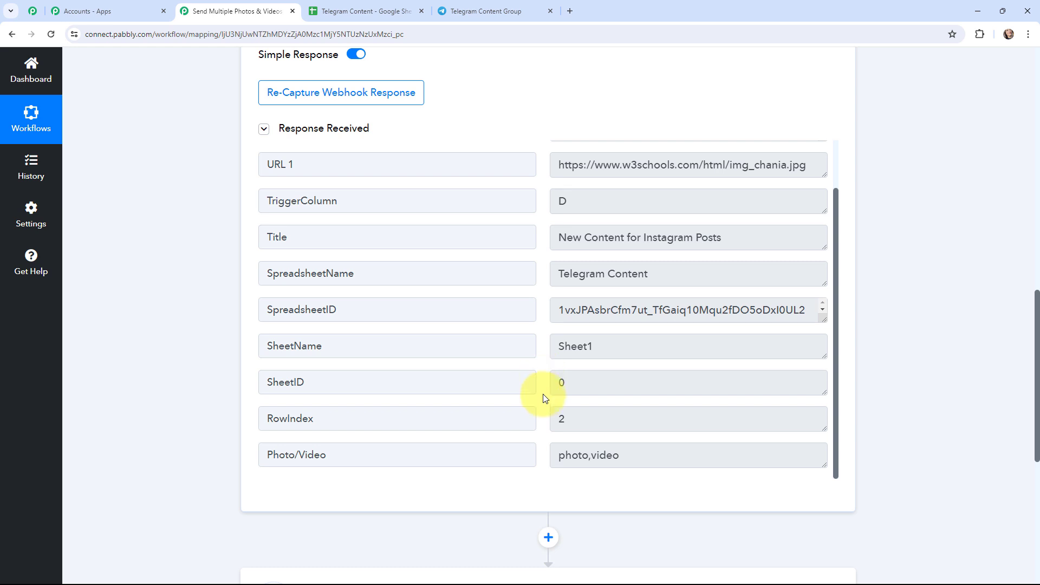
{"action": "left_click_drag", "start_coordinate": [555, 455], "coordinate": [623, 455]}
{"action": "left_click", "coordinate": [201, 356]}
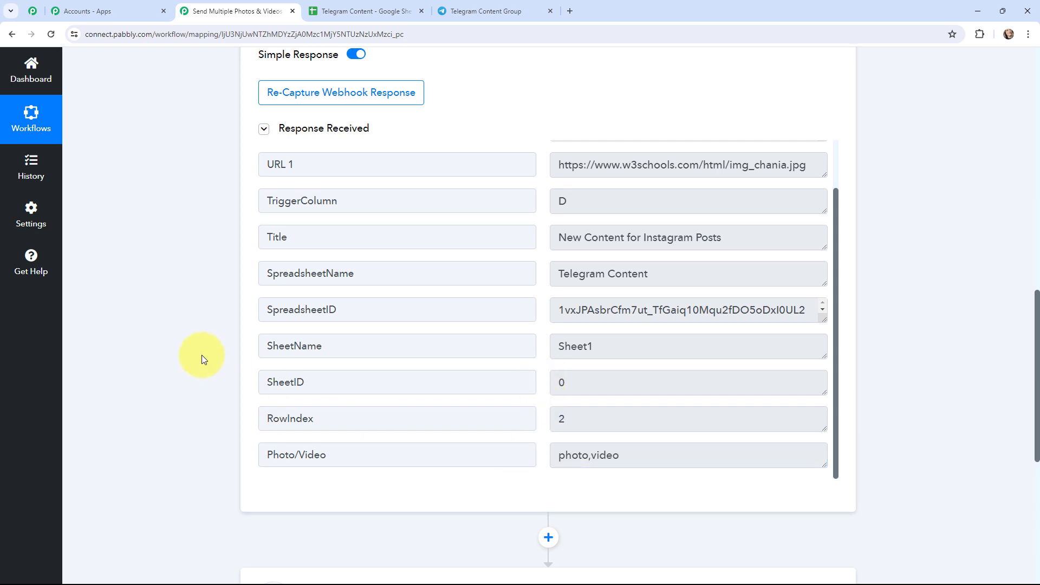
- Check the Instant label's description on the Google Sheets trigger and collapse the trigger step
{"action": "scroll", "coordinate": [201, 356], "scroll_direction": "up", "scroll_amount": 6}
{"action": "scroll", "coordinate": [201, 356], "scroll_direction": "up", "scroll_amount": 8}
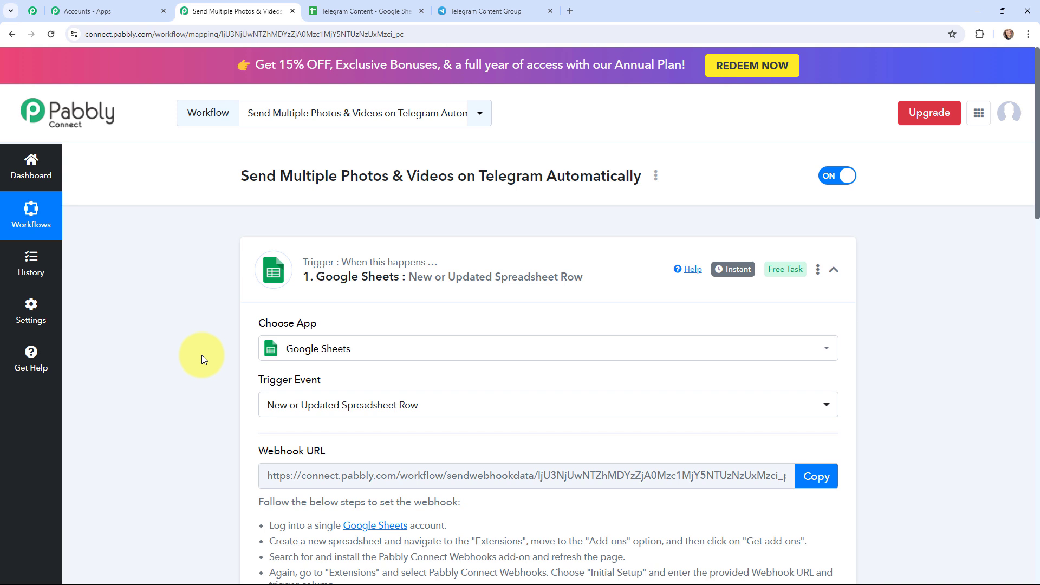
{"action": "mouse_move", "coordinate": [720, 269]}
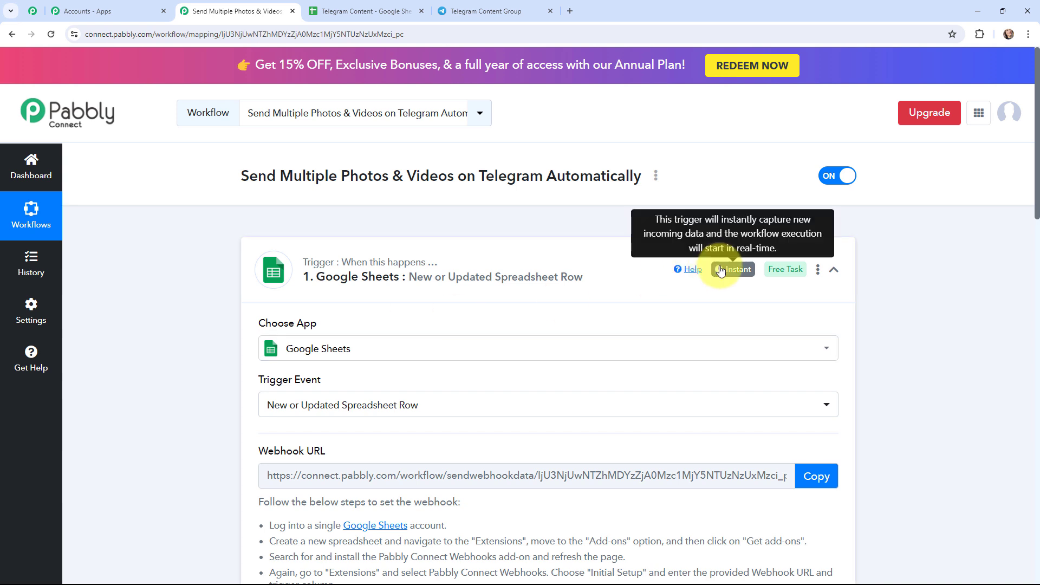
{"action": "left_click", "coordinate": [251, 263]}
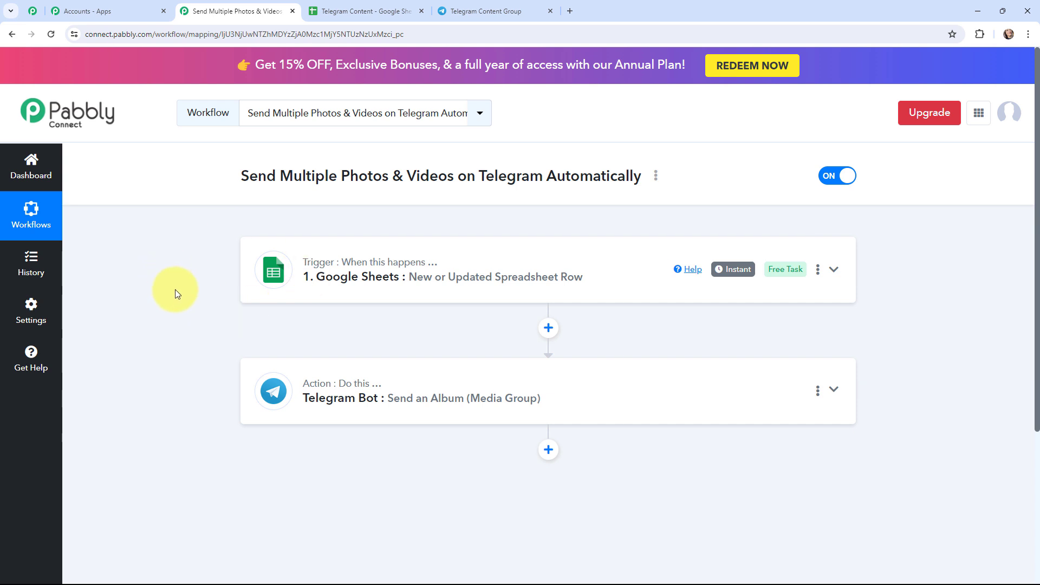
- Expand the Telegram Bot action, begin adding a new connection, and review the instructions for obtaining the bot token
{"action": "left_click", "coordinate": [258, 391]}
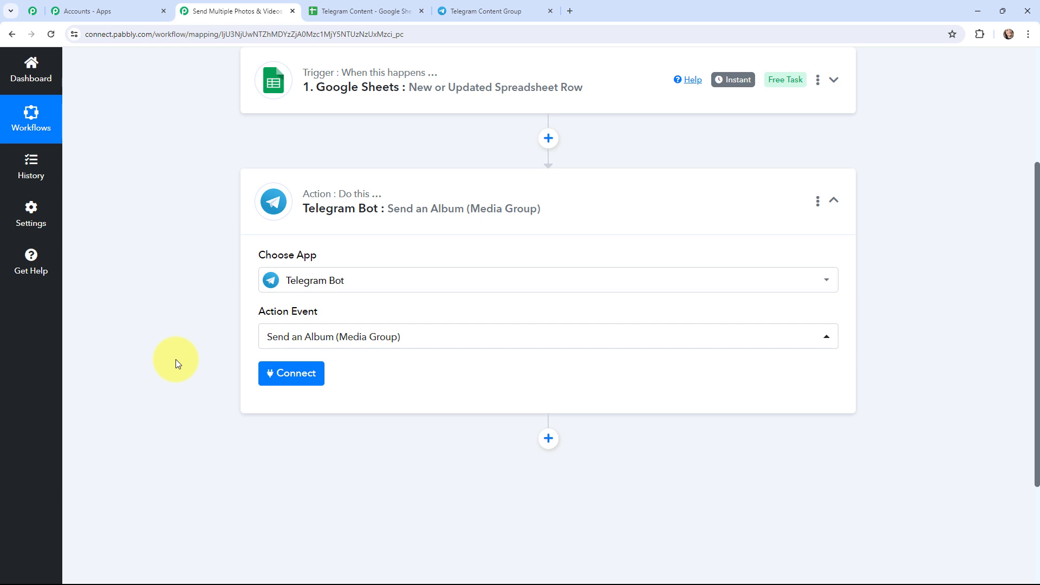
{"action": "left_click", "coordinate": [282, 377]}
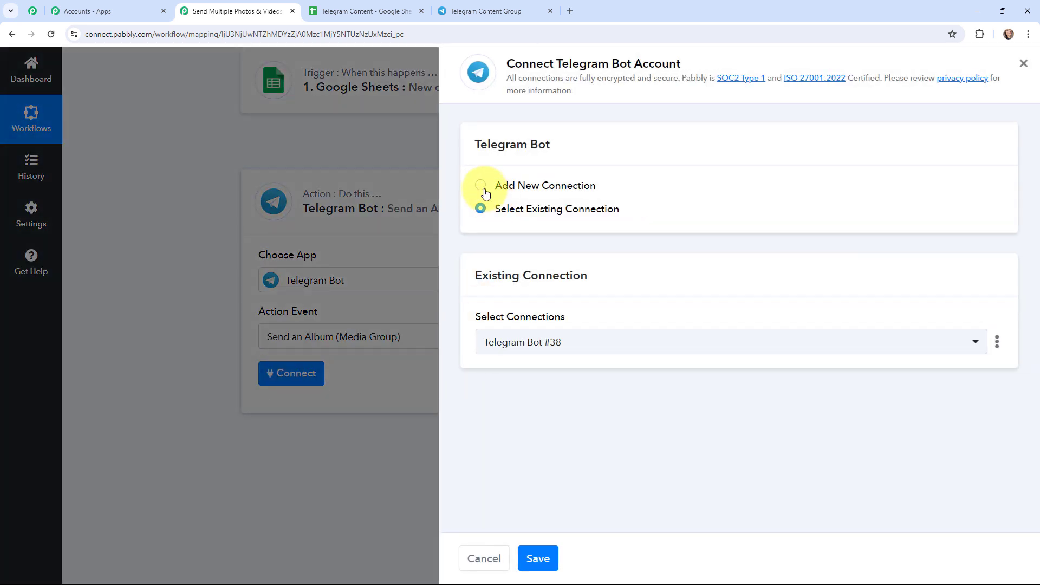
{"action": "left_click", "coordinate": [483, 190]}
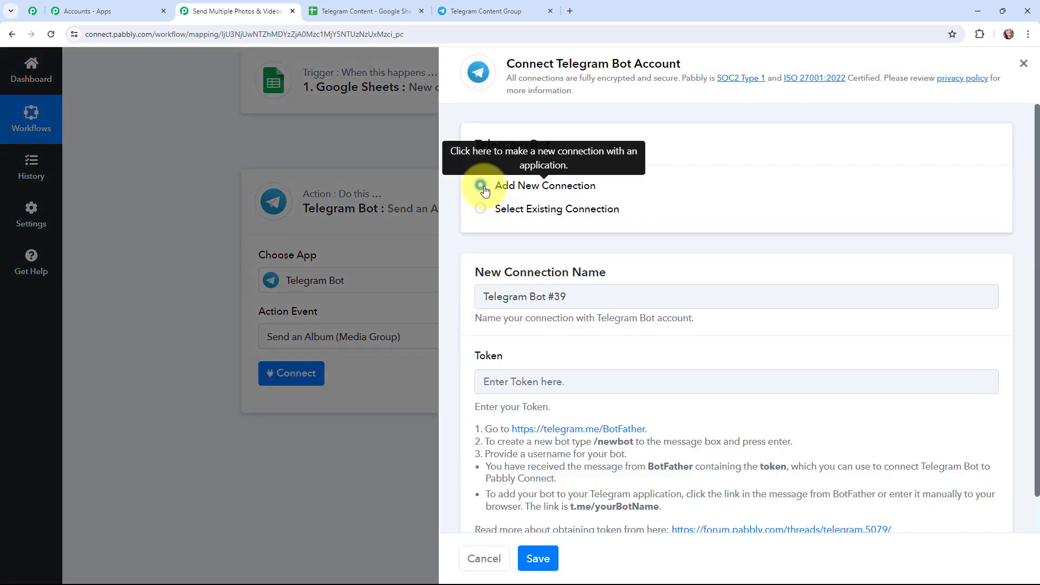
{"action": "scroll", "coordinate": [542, 373], "scroll_direction": "down", "scroll_amount": 1}
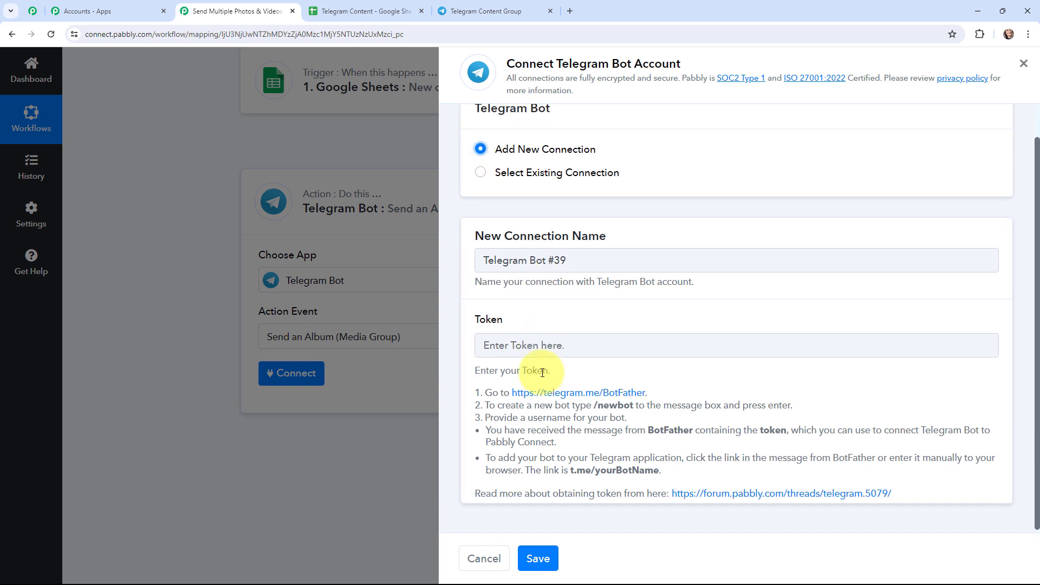
{"action": "left_click_drag", "start_coordinate": [476, 389], "coordinate": [609, 473]}
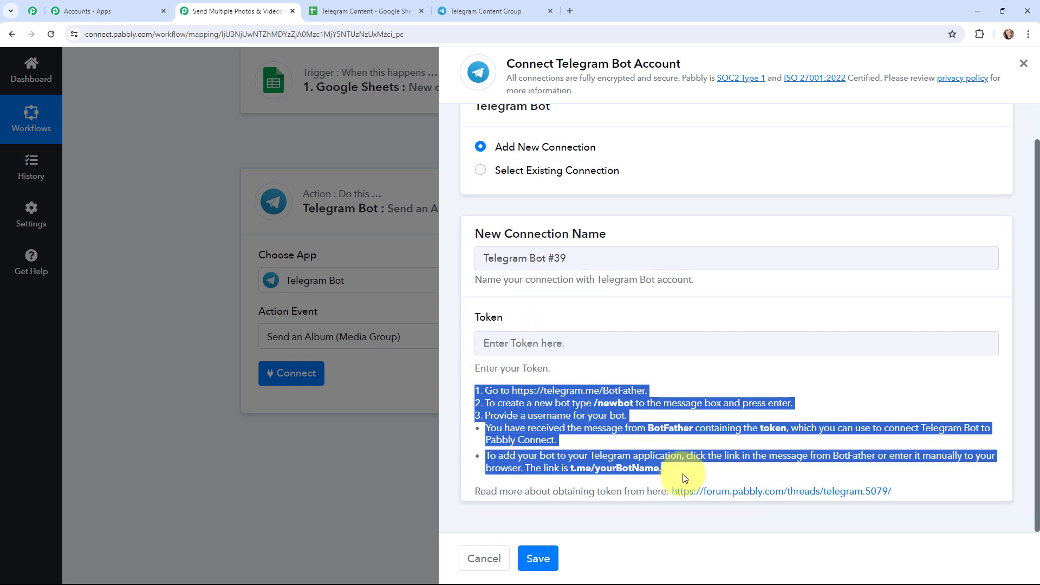
{"action": "left_click", "coordinate": [693, 394]}
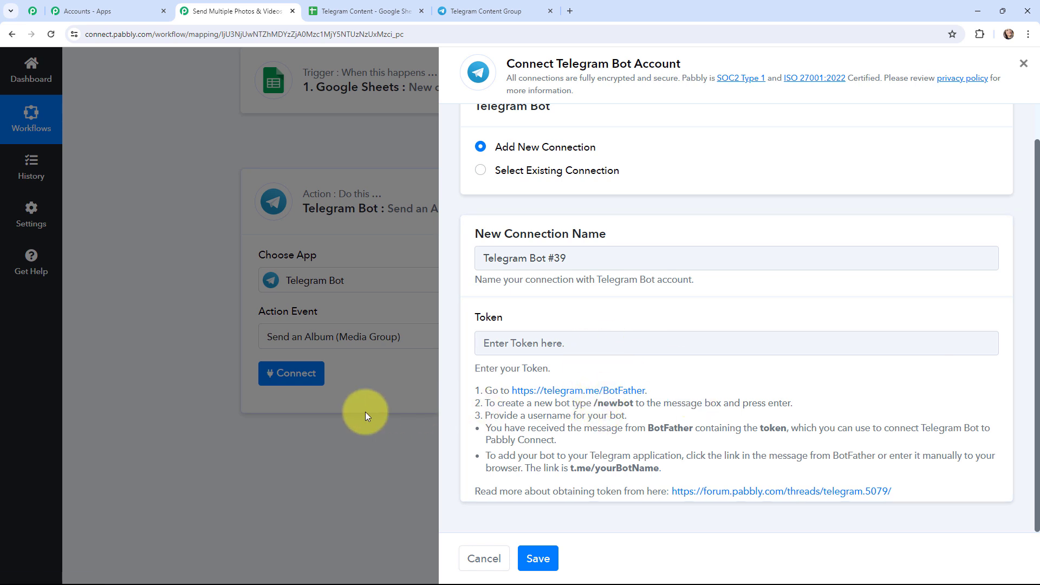
- Switch to Telegram, search for BotFather, and start a chat with the verified bot
{"action": "left_click", "coordinate": [480, 11]}
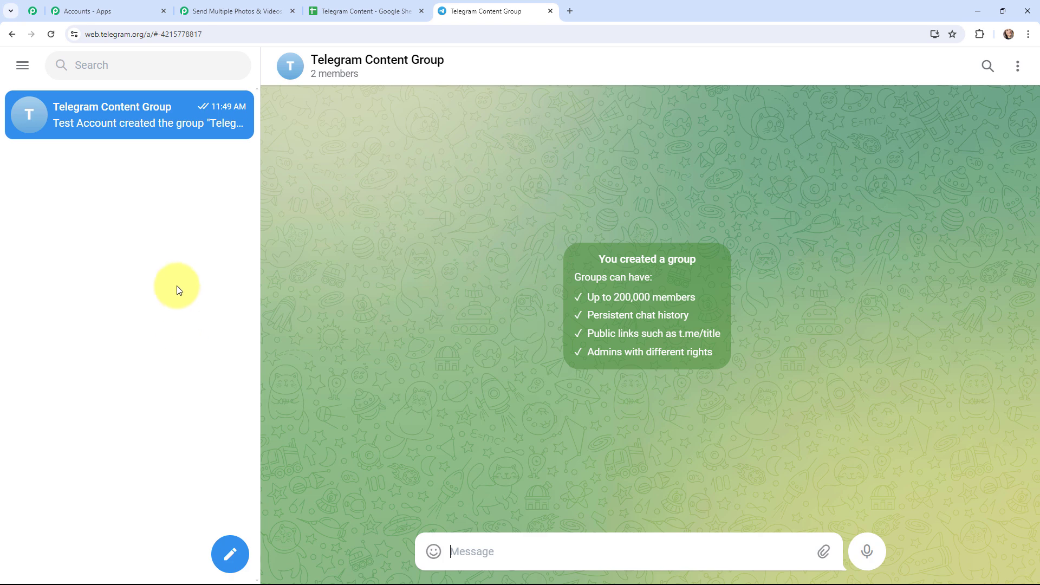
{"action": "left_click", "coordinate": [162, 65]}
{"action": "type", "text": "BOTFAT"}
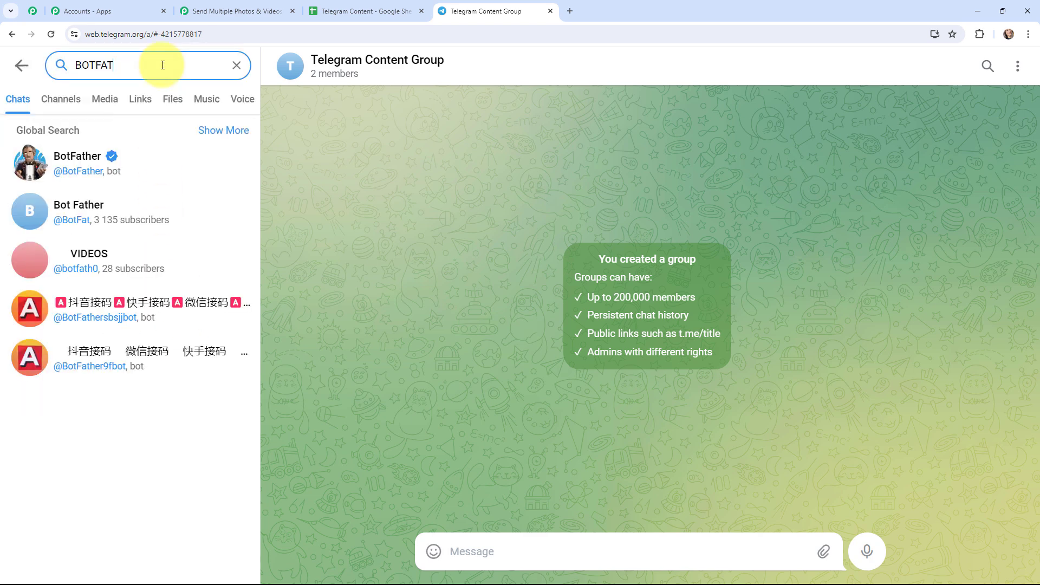
{"action": "left_click", "coordinate": [142, 161]}
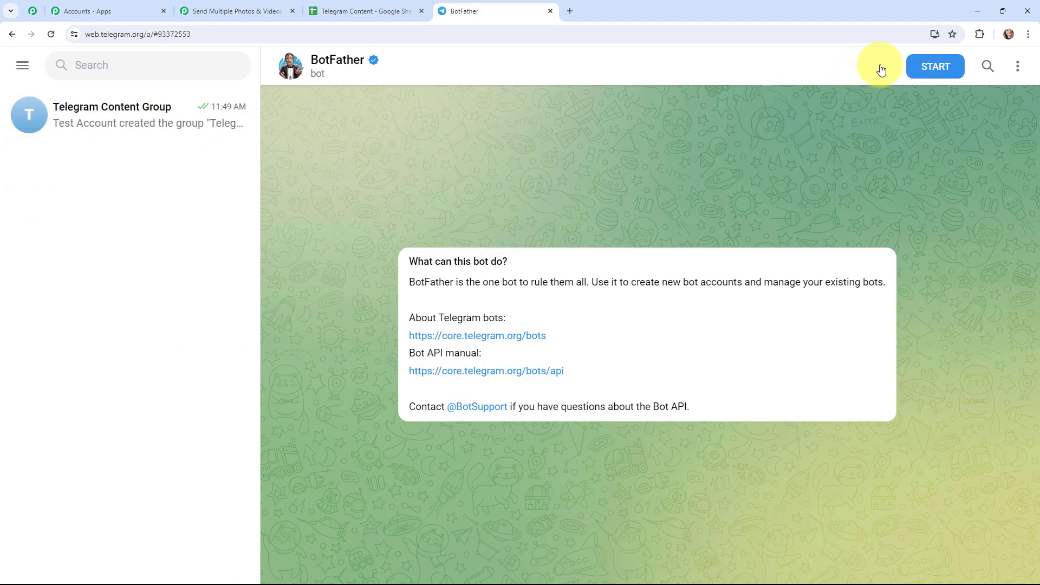
{"action": "left_click", "coordinate": [923, 74]}
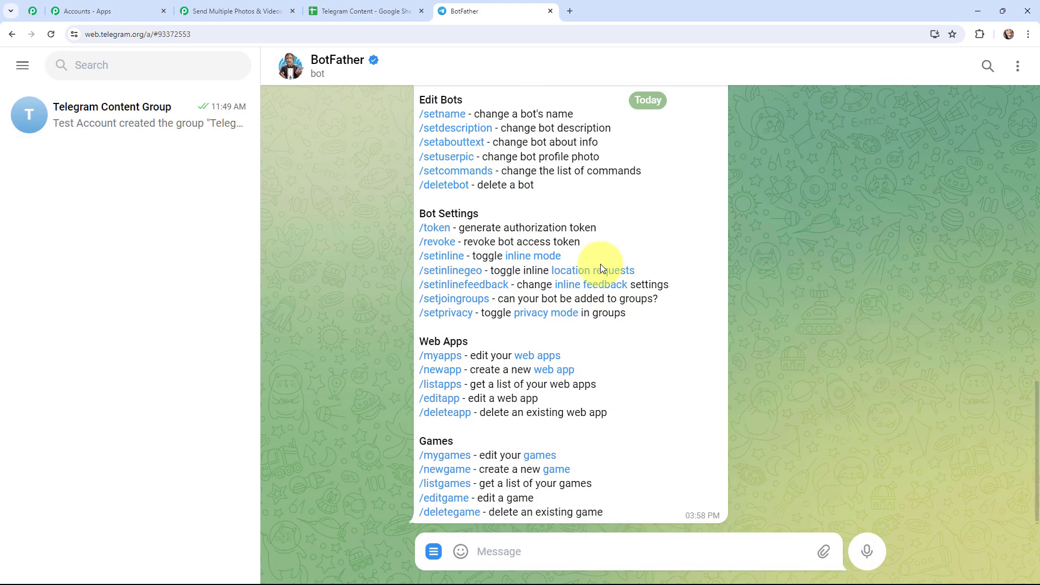
- Create a new bot through BotFather with the name VIDEOSANDIMAGES and the username videosandimagesalbum_bot
{"action": "scroll", "coordinate": [352, 266], "scroll_direction": "up", "scroll_amount": 3}
{"action": "left_click", "coordinate": [439, 219]}
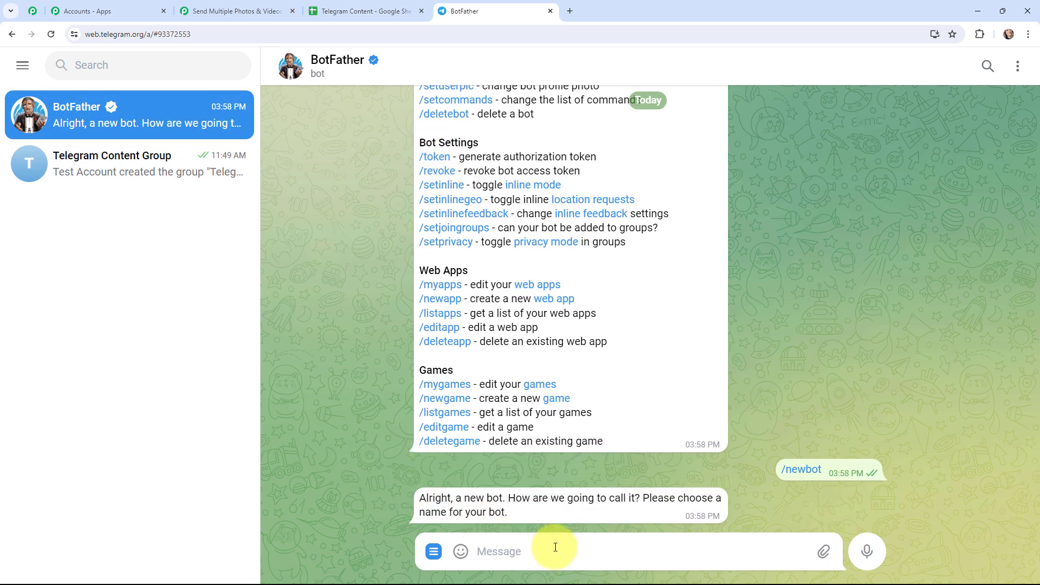
{"action": "type", "text": "VIDEOSANDIMAGES"}
{"action": "key", "text": "Return"}
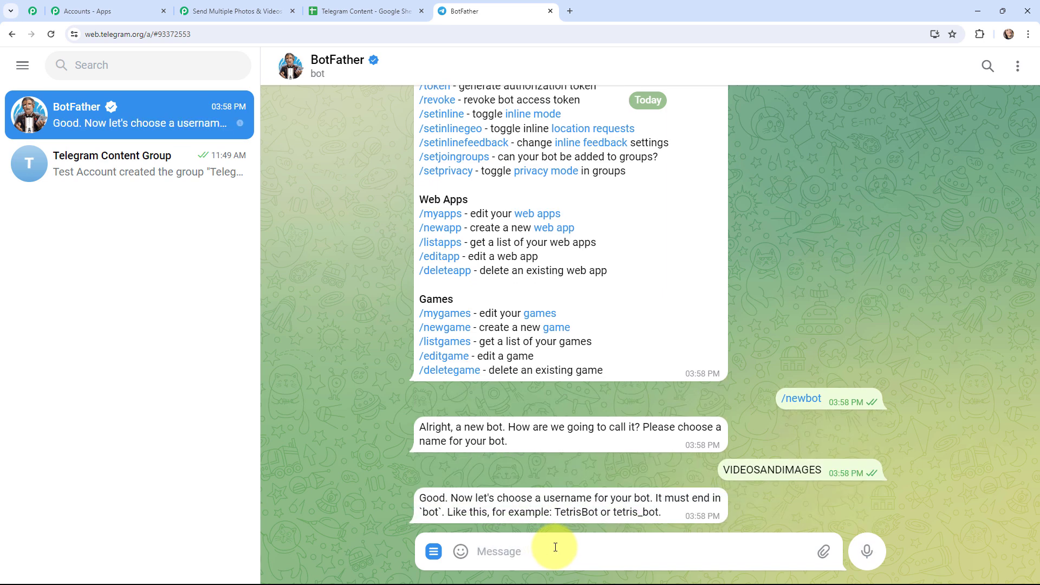
{"action": "type", "text": "videosandima"}
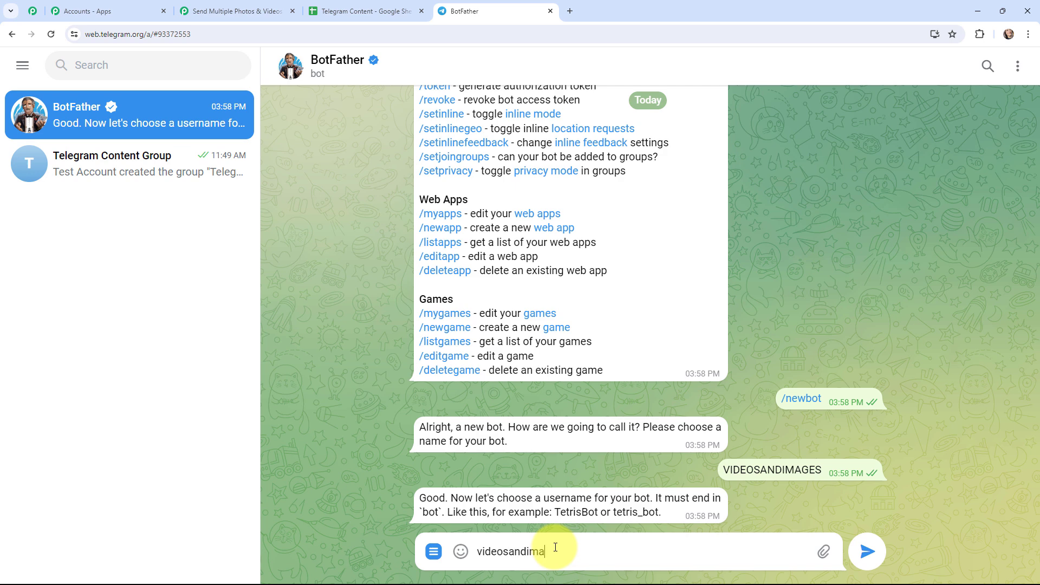
{"action": "type", "text": "gesalbum_bot"}
{"action": "key", "text": "Return"}
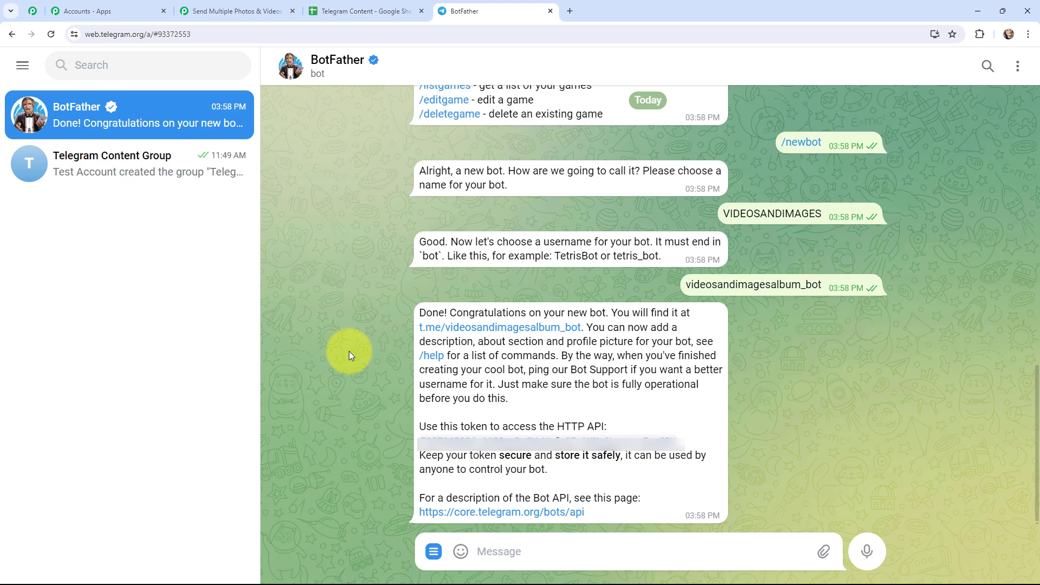
- Start the chat with the new VIDEOSANDIMAGES bot, and copy its API token from the BotFather conversation
{"action": "left_click", "coordinate": [505, 332]}
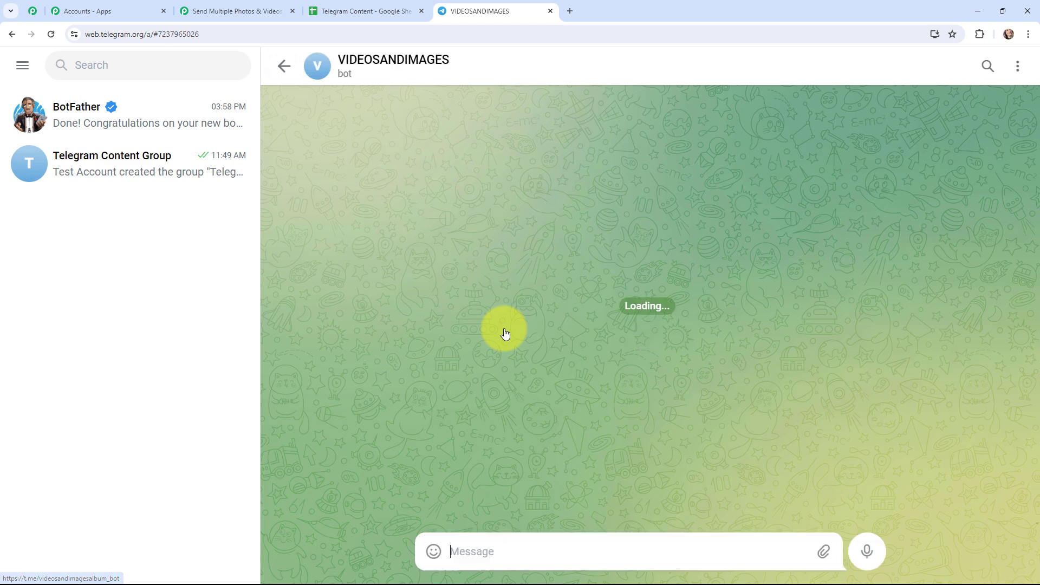
{"action": "left_click", "coordinate": [938, 65]}
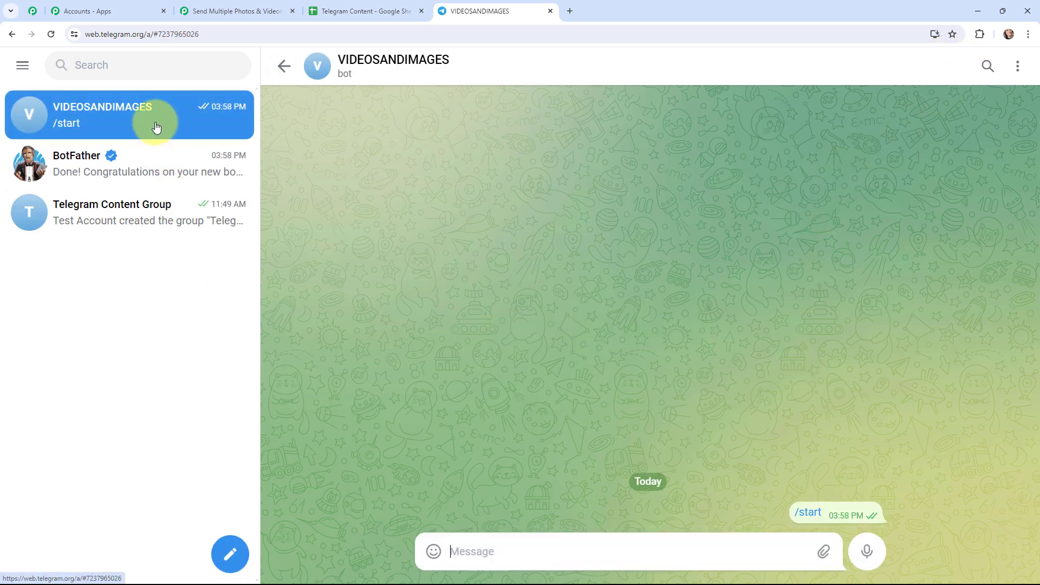
{"action": "left_click", "coordinate": [144, 162]}
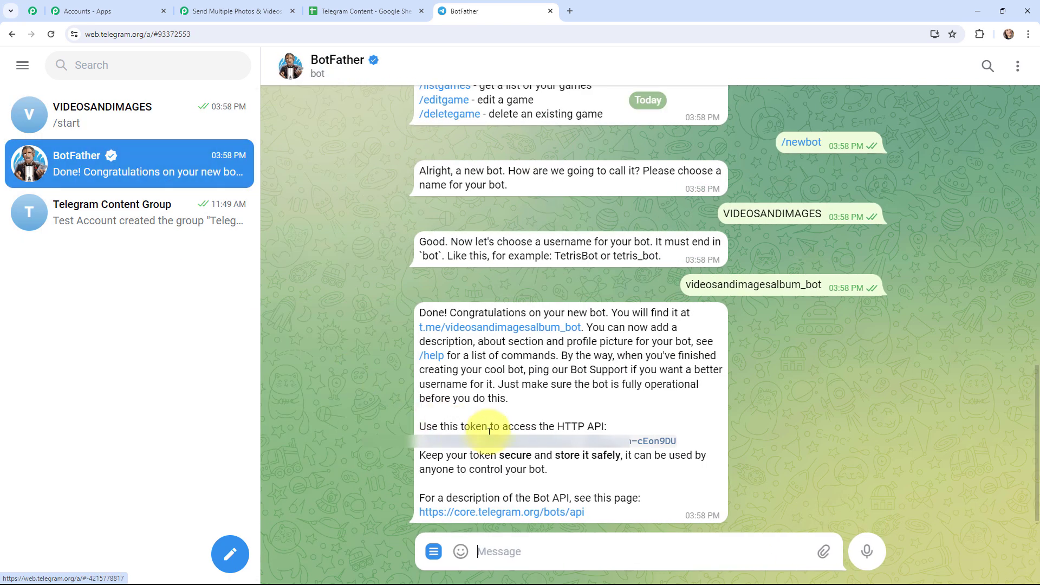
{"action": "left_click_drag", "start_coordinate": [678, 446], "coordinate": [421, 449]}
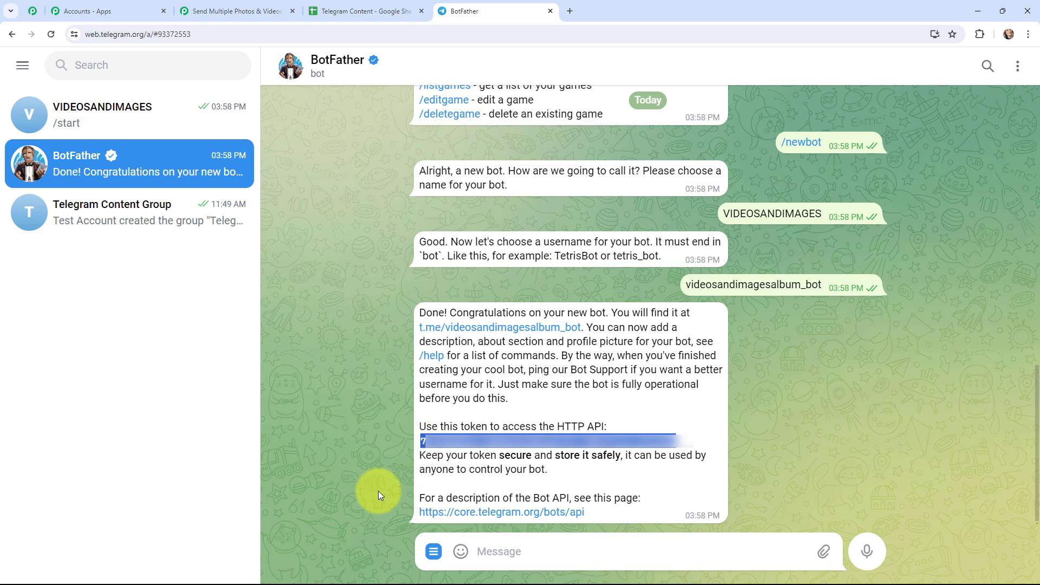
- Switch to the Pabbly Connect workflow, paste the bot's API token into the new connection's Token field, and save the connection
{"action": "left_click", "coordinate": [233, 10]}
{"action": "left_click", "coordinate": [515, 348]}
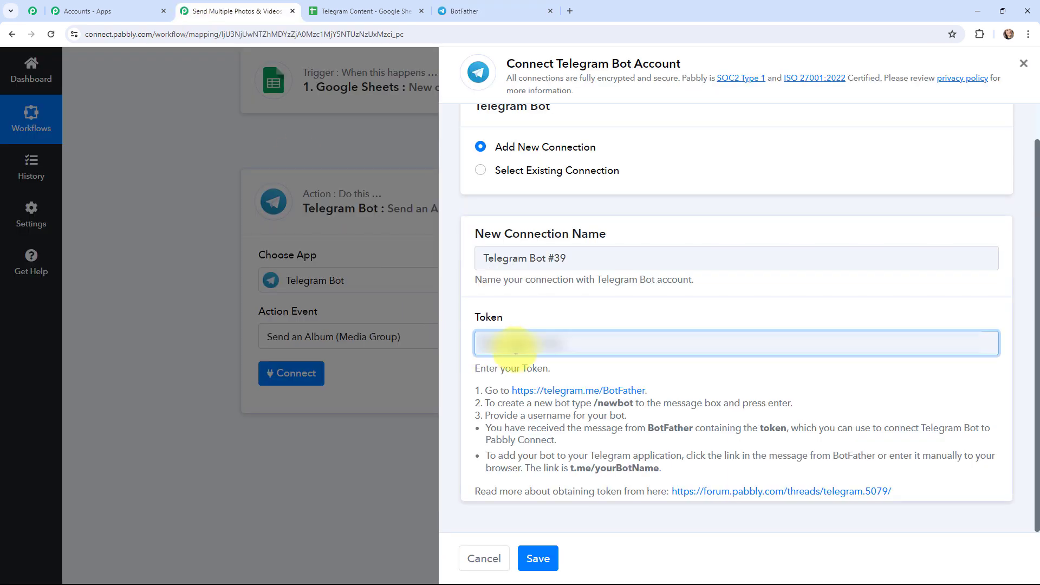
{"action": "key", "text": "ctrl+v"}
{"action": "left_click", "coordinate": [542, 559]}
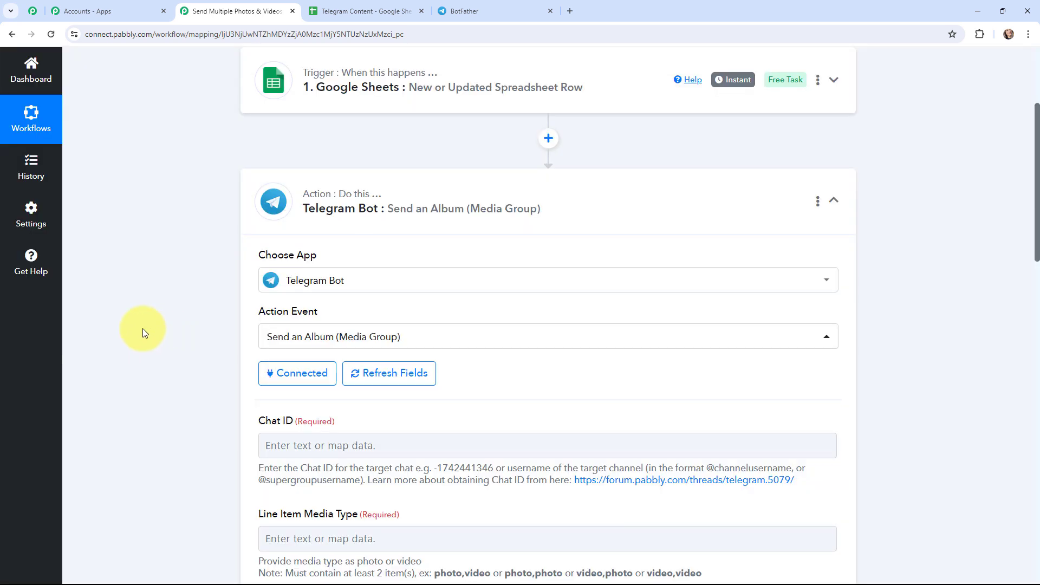
- Switch to Telegram, open Telegram Content Group, and copy the group's chat ID including its minus sign from the web address
{"action": "scroll", "coordinate": [145, 336], "scroll_direction": "down", "scroll_amount": 2}
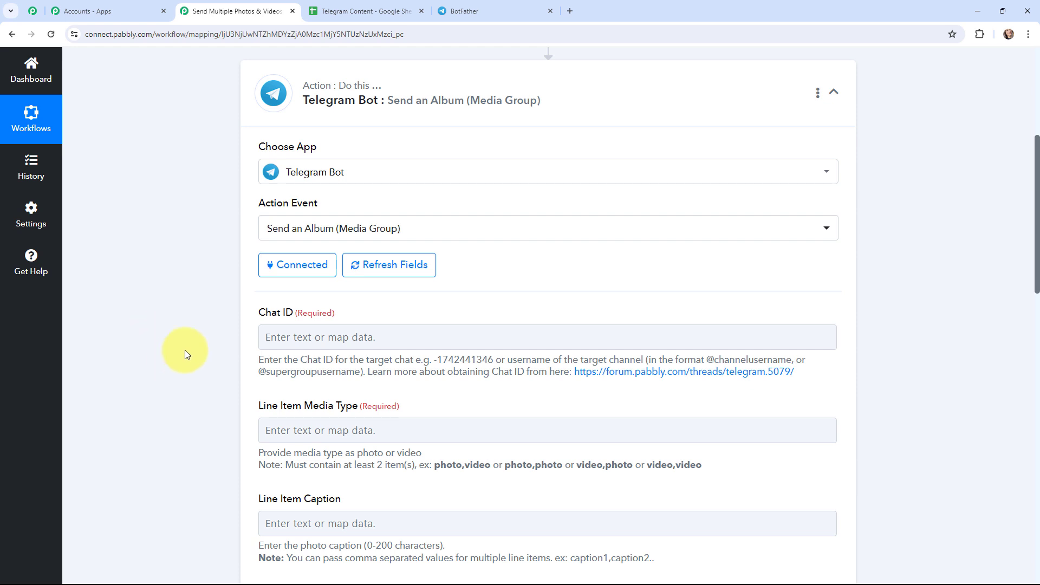
{"action": "left_click", "coordinate": [461, 10]}
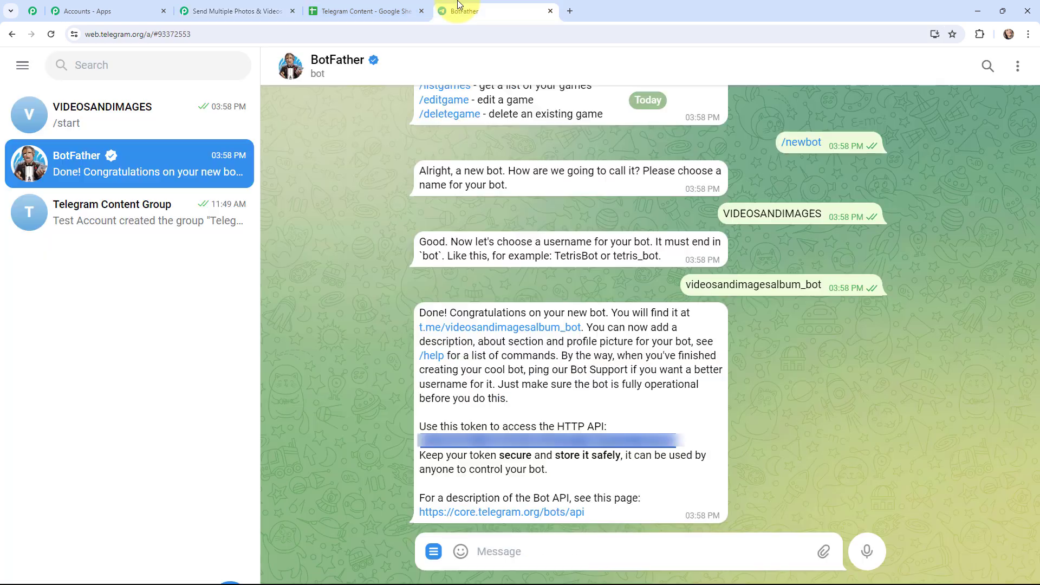
{"action": "left_click", "coordinate": [138, 124]}
{"action": "left_click", "coordinate": [139, 210]}
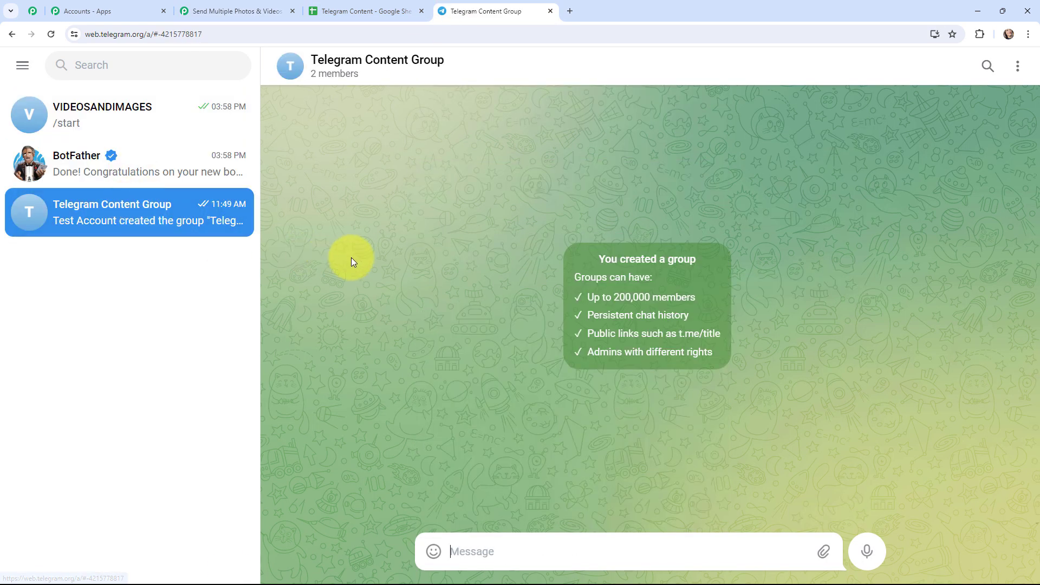
{"action": "left_click", "coordinate": [177, 33]}
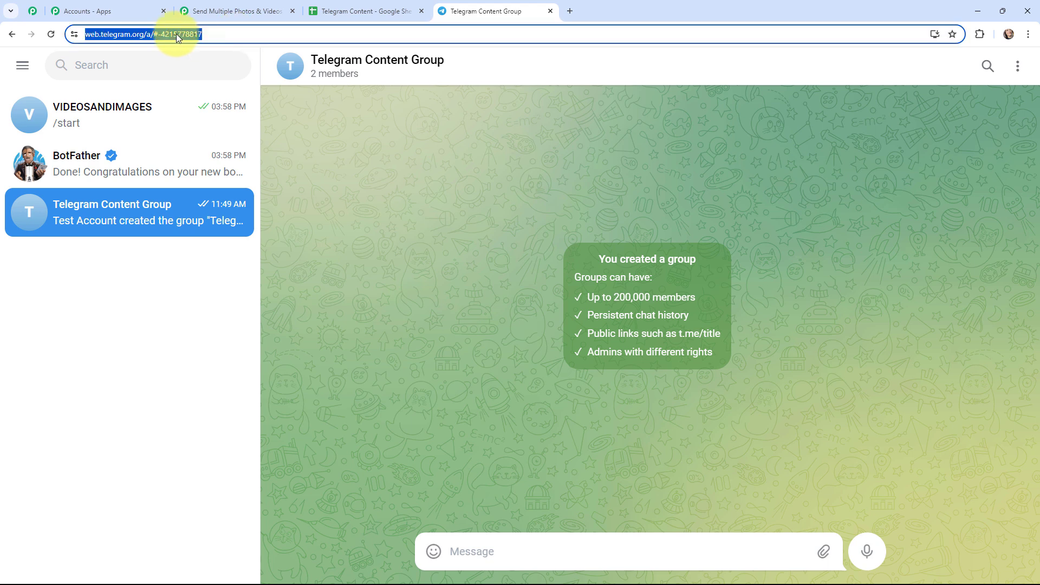
{"action": "left_click", "coordinate": [174, 34]}
{"action": "left_click_drag", "start_coordinate": [182, 33], "coordinate": [227, 34]}
{"action": "key", "text": "ctrl+c"}
- Switch to the Pabbly Connect workflow and paste the copied group chat ID into the action's Chat ID field
{"action": "left_click", "coordinate": [214, 6]}
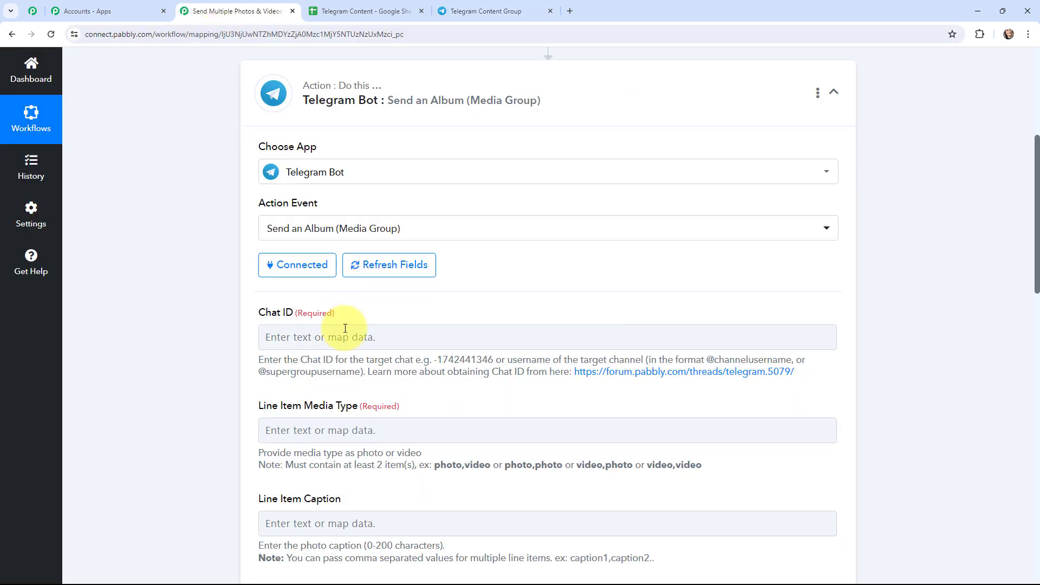
{"action": "left_click", "coordinate": [343, 336]}
{"action": "key", "text": "ctrl+v"}
{"action": "left_click", "coordinate": [208, 342]}
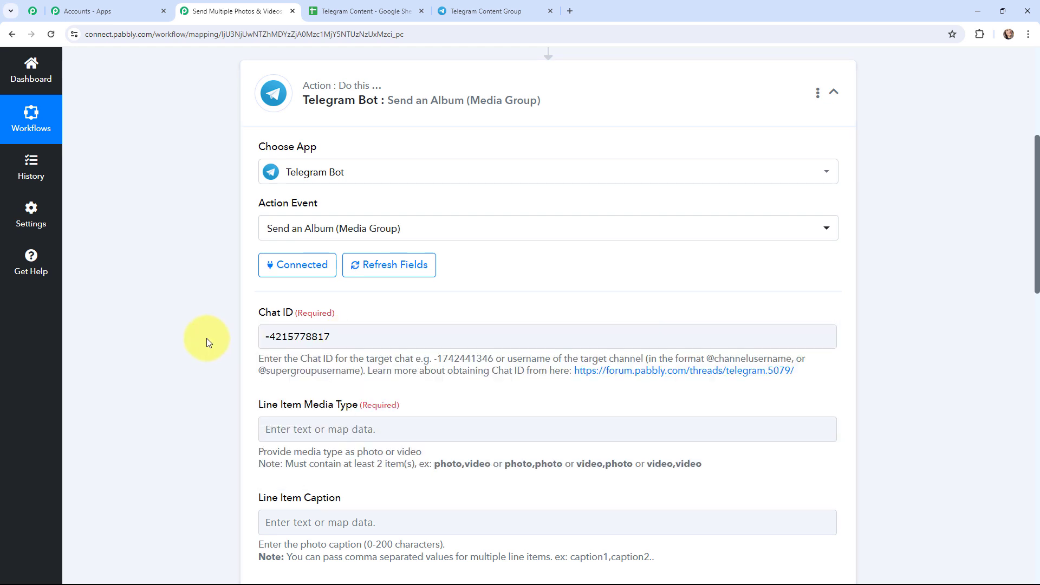
- Map Line Item Media Type to the Photo/Video value from the Google Sheets trigger
{"action": "scroll", "coordinate": [206, 338], "scroll_direction": "down", "scroll_amount": 2}
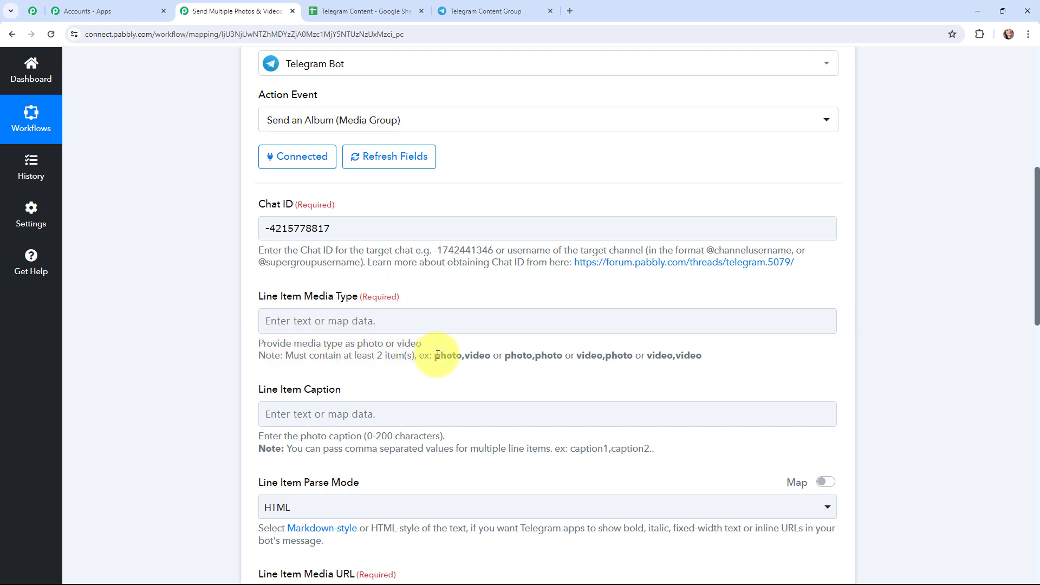
{"action": "left_click_drag", "start_coordinate": [434, 356], "coordinate": [492, 368]}
{"action": "left_click", "coordinate": [274, 320]}
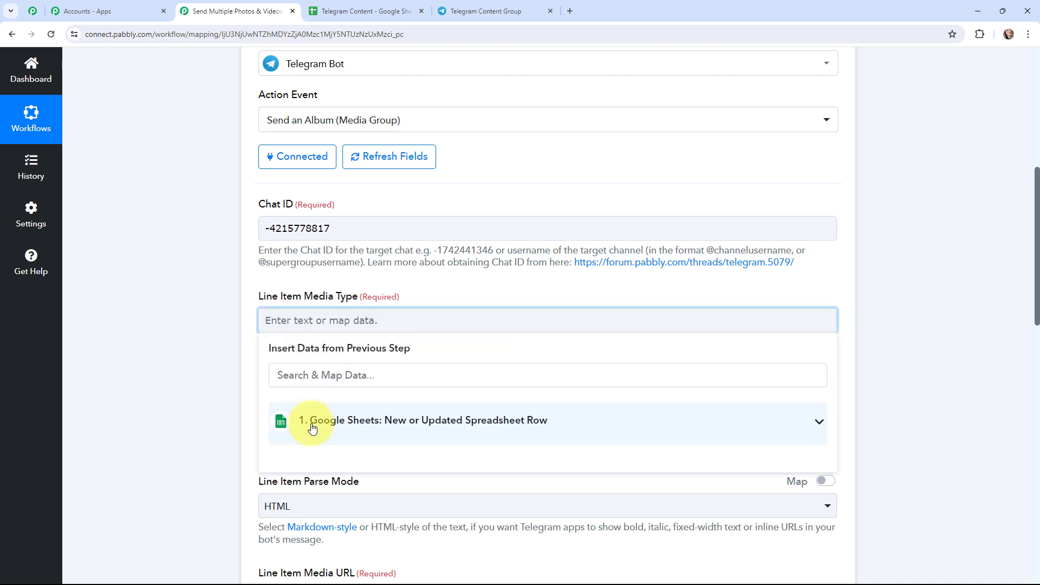
{"action": "left_click", "coordinate": [311, 428]}
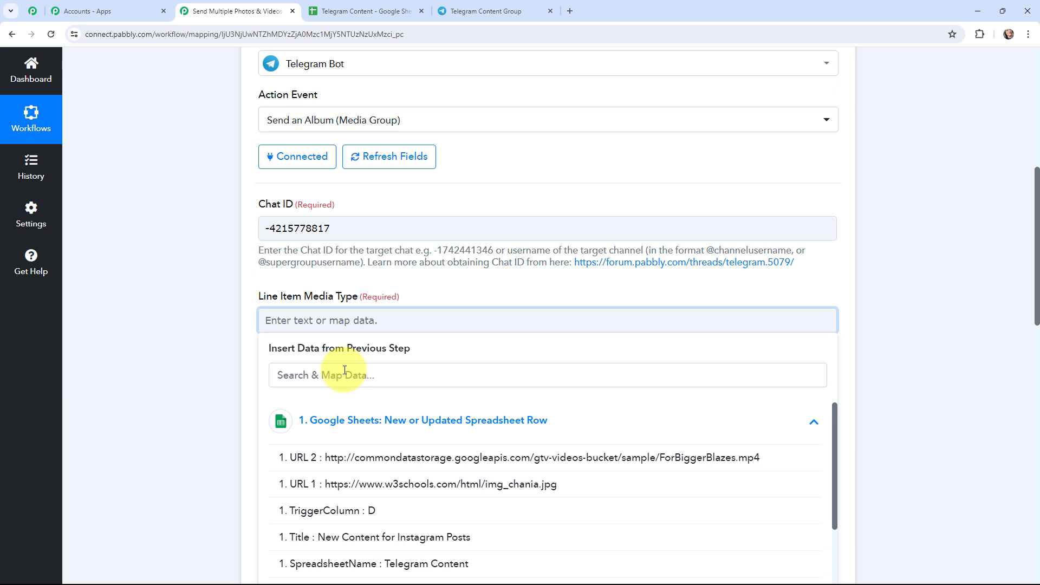
{"action": "scroll", "coordinate": [345, 370], "scroll_direction": "down", "scroll_amount": 3}
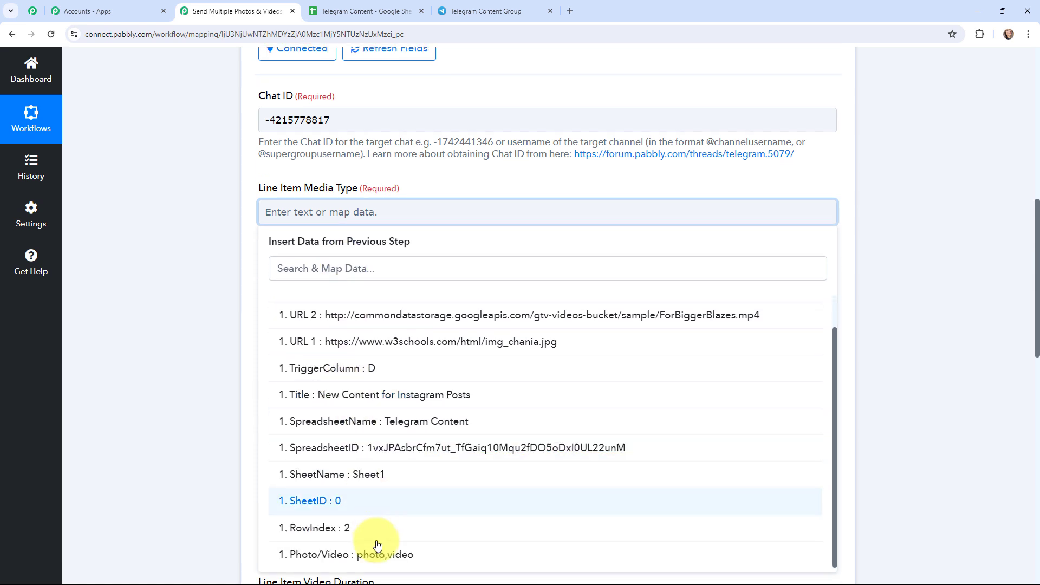
{"action": "left_click", "coordinate": [372, 553]}
{"action": "left_click", "coordinate": [190, 278]}
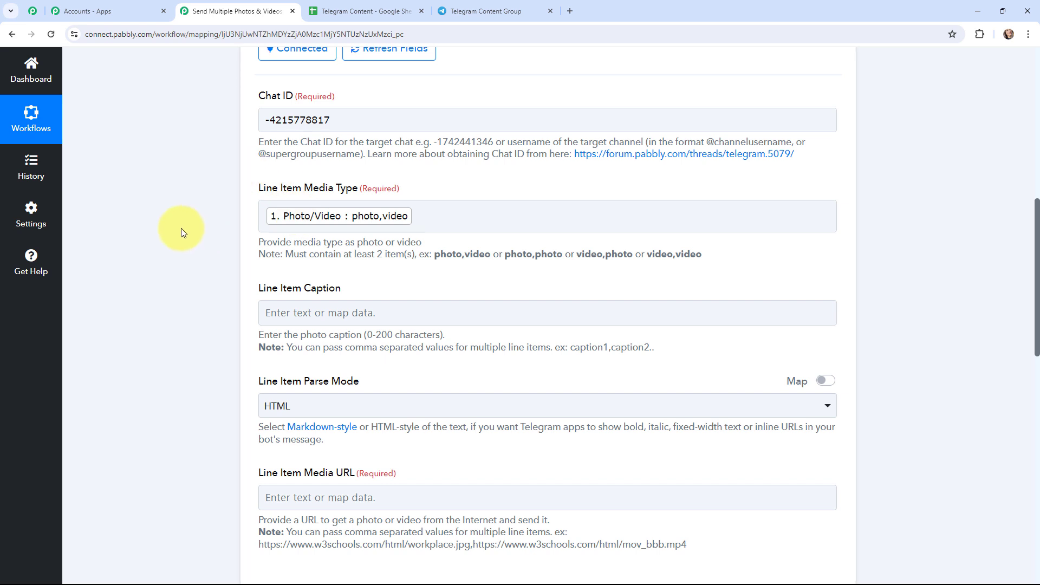
- Map Line Item Caption to the Title value from the Google Sheets trigger
{"action": "scroll", "coordinate": [181, 228], "scroll_direction": "down", "scroll_amount": 1}
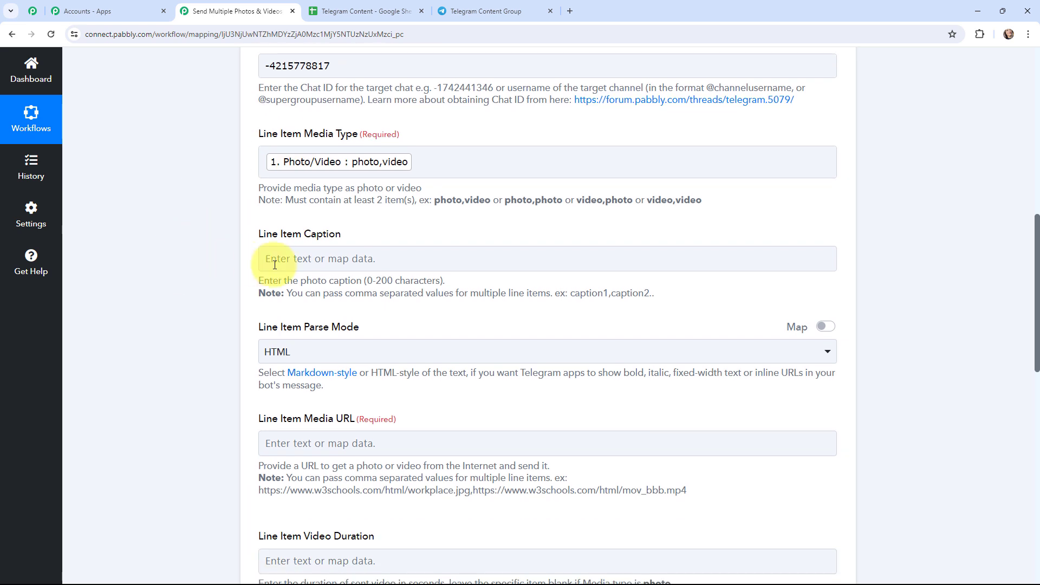
{"action": "left_click", "coordinate": [318, 259]}
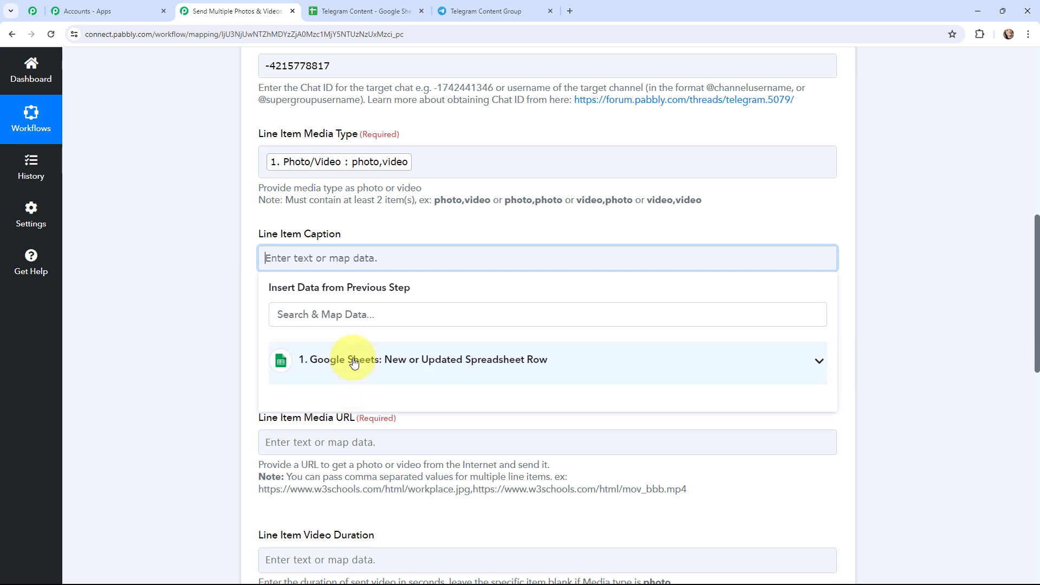
{"action": "left_click", "coordinate": [353, 361]}
{"action": "scroll", "coordinate": [379, 460], "scroll_direction": "down", "scroll_amount": 2}
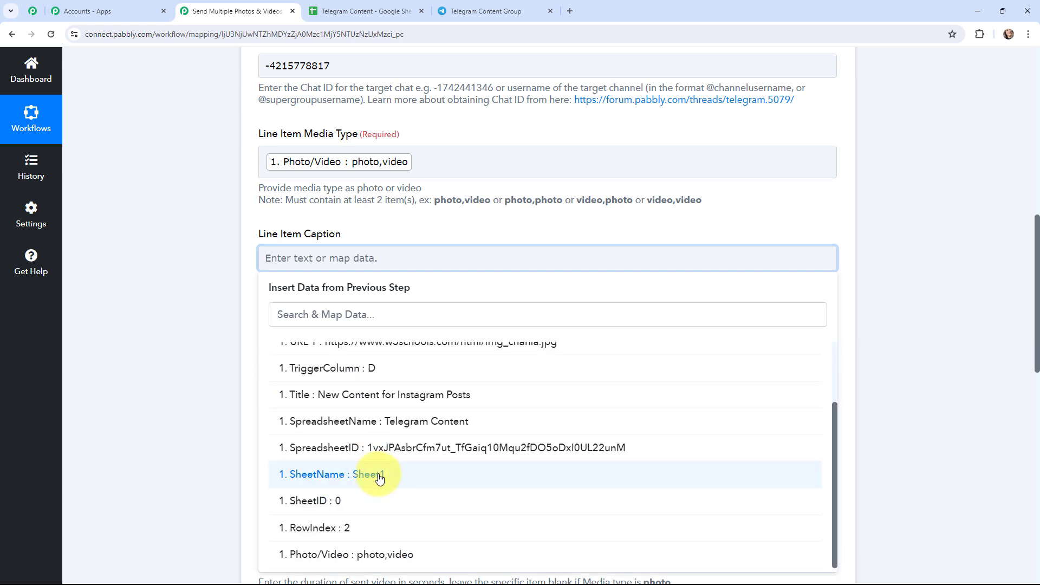
{"action": "scroll", "coordinate": [380, 478], "scroll_direction": "up", "scroll_amount": 2}
{"action": "left_click", "coordinate": [380, 478]}
{"action": "left_click", "coordinate": [181, 336]}
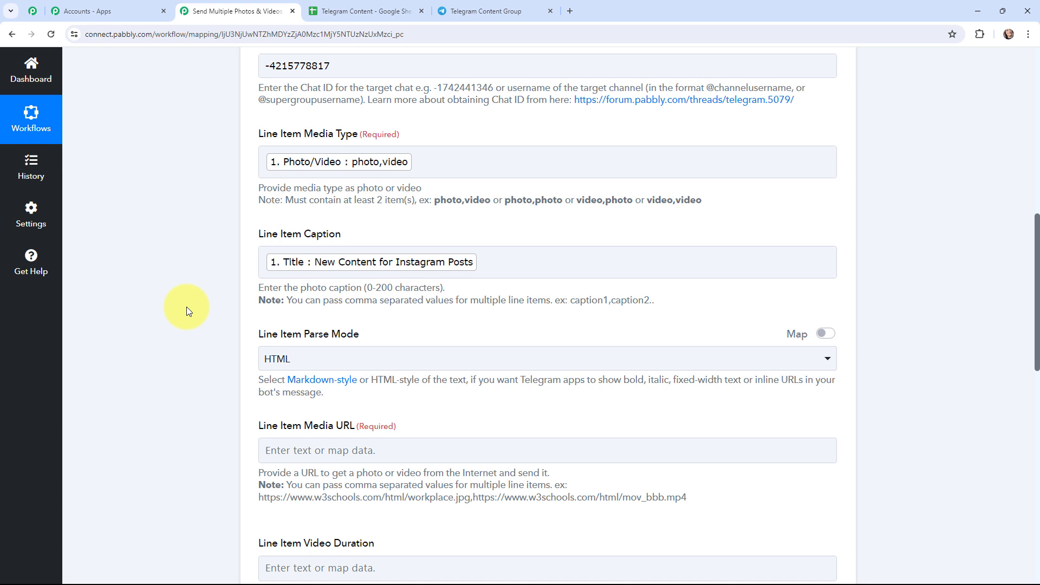
- Map Line Item Media URL to the URL 1 and URL 2 values from the Google Sheets trigger, separated by a comma
{"action": "scroll", "coordinate": [186, 306], "scroll_direction": "down", "scroll_amount": 2}
{"action": "scroll", "coordinate": [186, 306], "scroll_direction": "down", "scroll_amount": 1}
{"action": "left_click", "coordinate": [323, 292]}
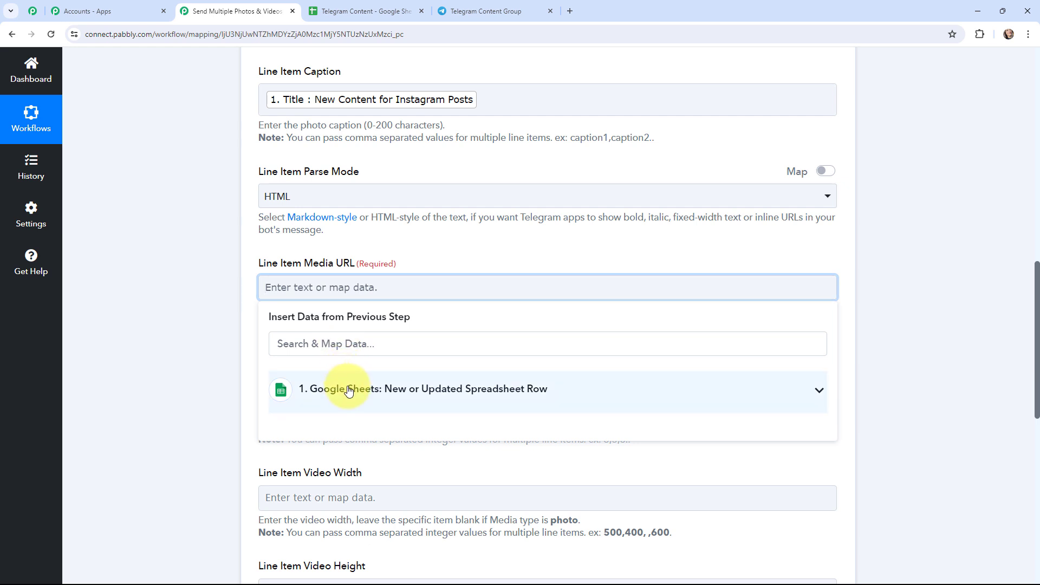
{"action": "left_click", "coordinate": [337, 389]}
{"action": "scroll", "coordinate": [363, 436], "scroll_direction": "down", "scroll_amount": 2}
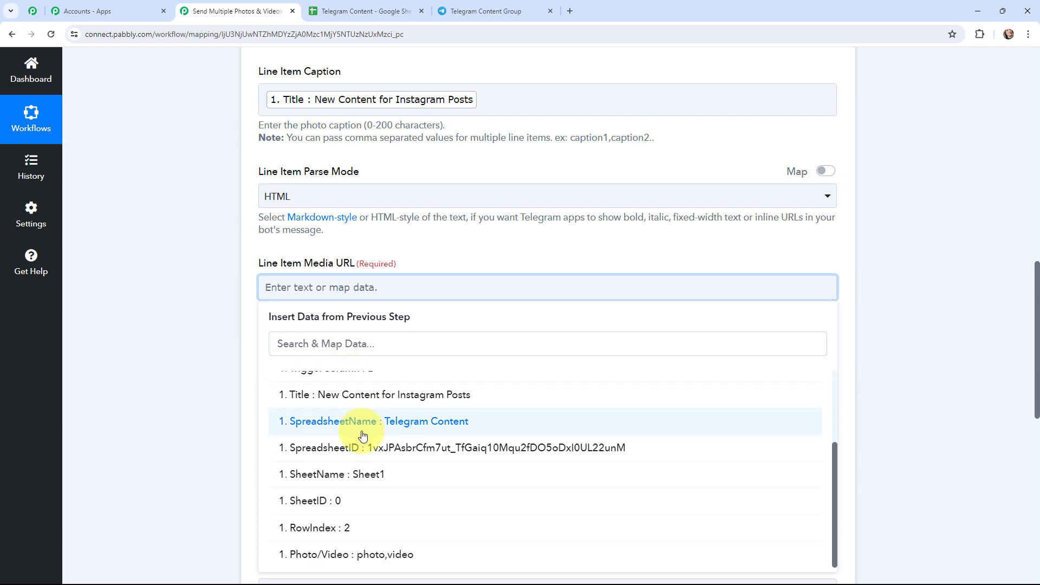
{"action": "scroll", "coordinate": [362, 435], "scroll_direction": "up", "scroll_amount": 2}
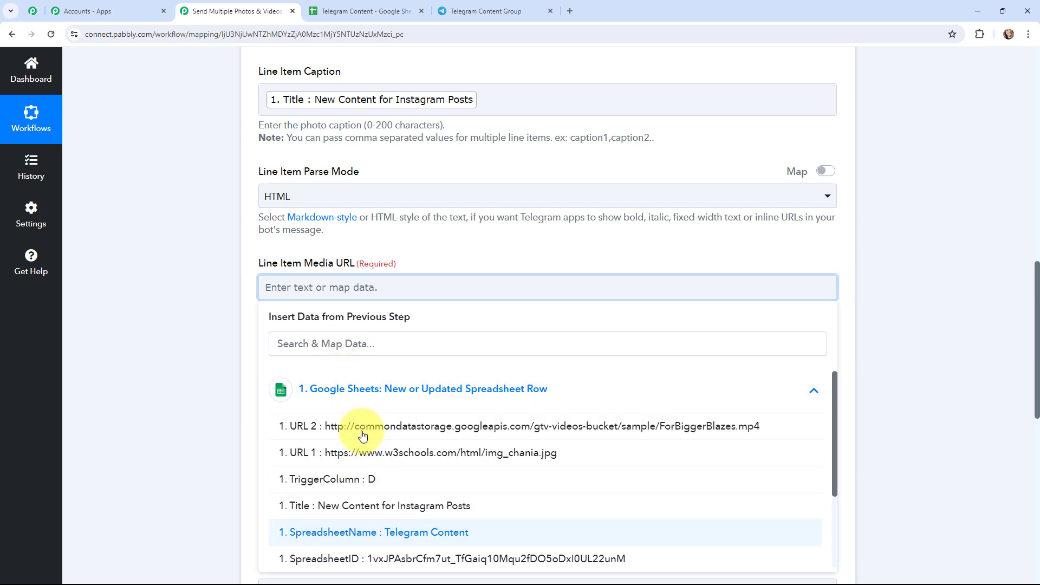
{"action": "left_click", "coordinate": [373, 456]}
{"action": "type", "text": ","}
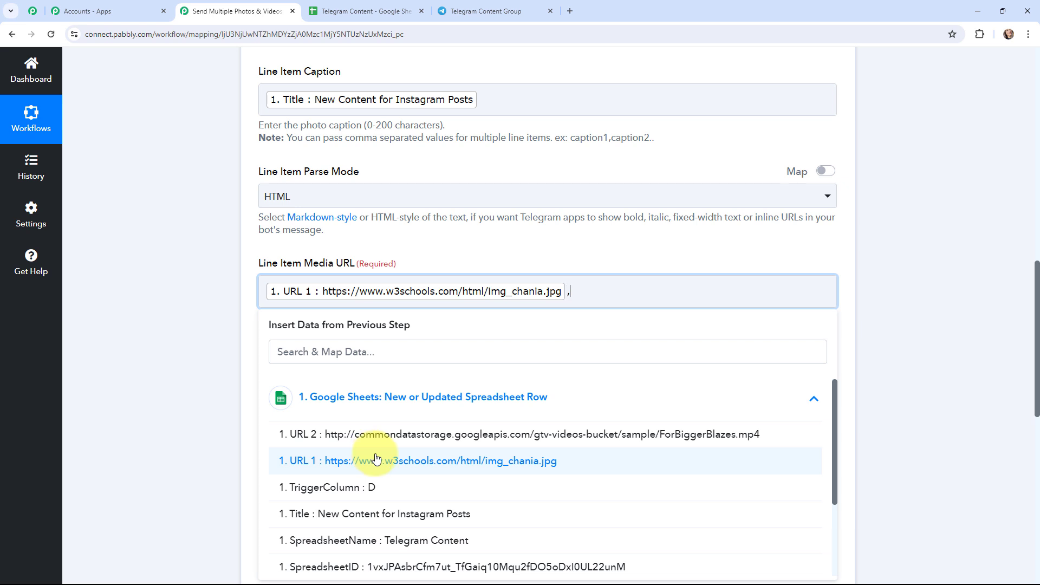
{"action": "left_click", "coordinate": [376, 437]}
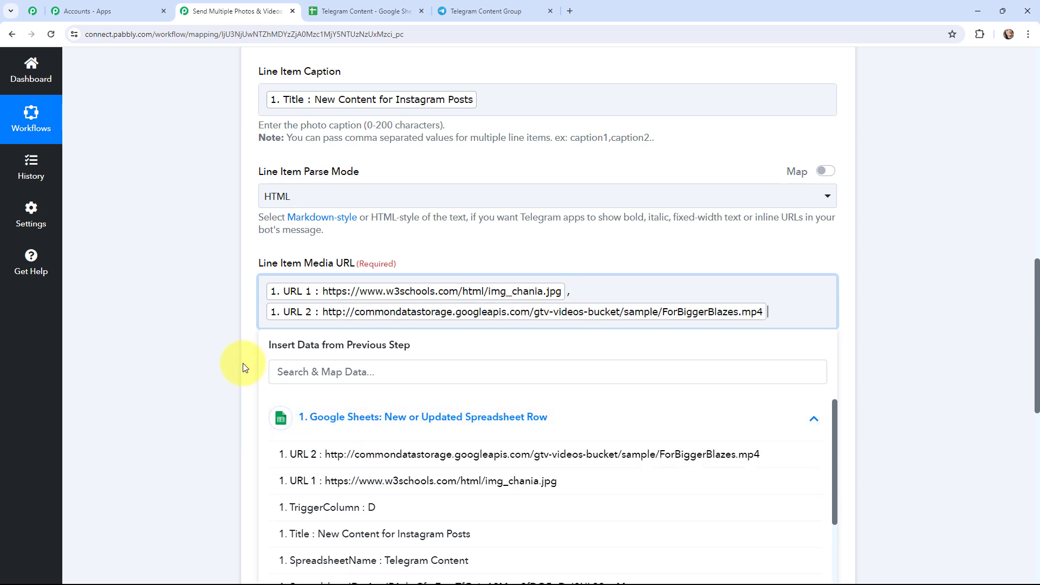
{"action": "left_click", "coordinate": [196, 322]}
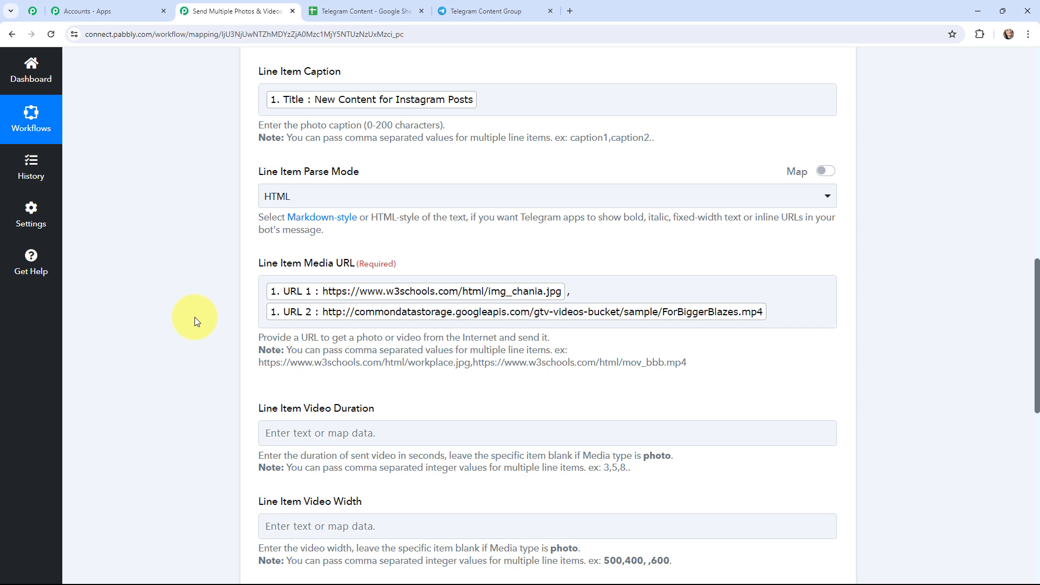
- Review the album action's mapped fields, and check the VIDEOSANDIMAGES bot's membership and admin role in Telegram Content Group in Telegram
{"action": "scroll", "coordinate": [193, 316], "scroll_direction": "up", "scroll_amount": 3}
{"action": "scroll", "coordinate": [194, 317], "scroll_direction": "up", "scroll_amount": 2}
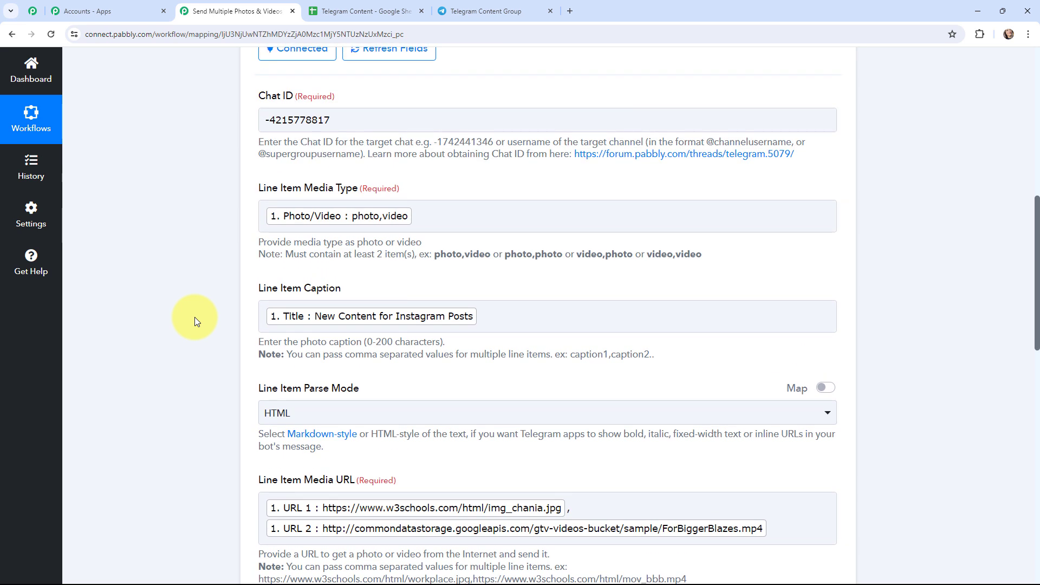
{"action": "scroll", "coordinate": [194, 317], "scroll_direction": "down", "scroll_amount": 2}
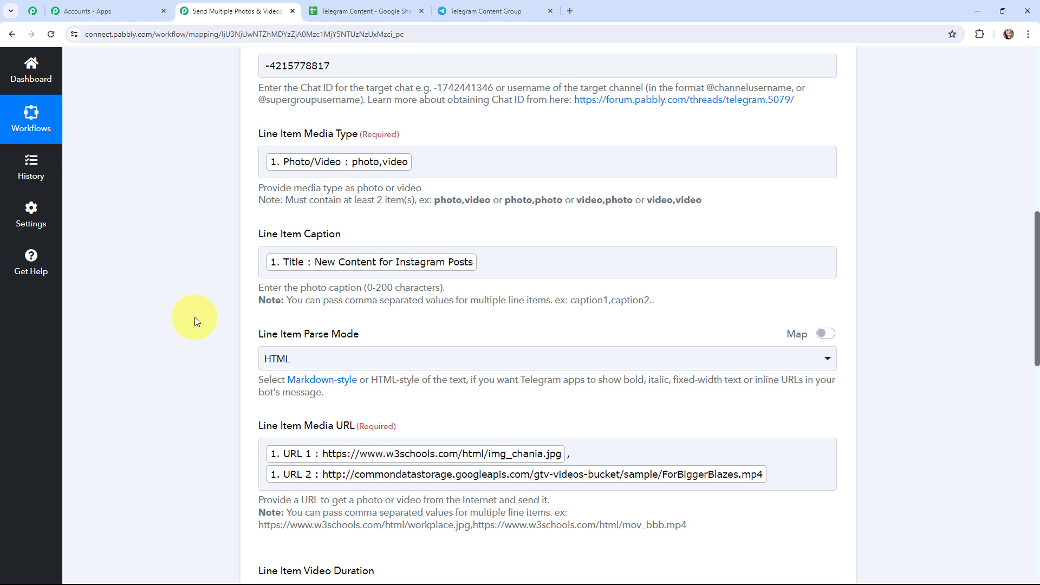
{"action": "scroll", "coordinate": [196, 322], "scroll_direction": "up", "scroll_amount": 2}
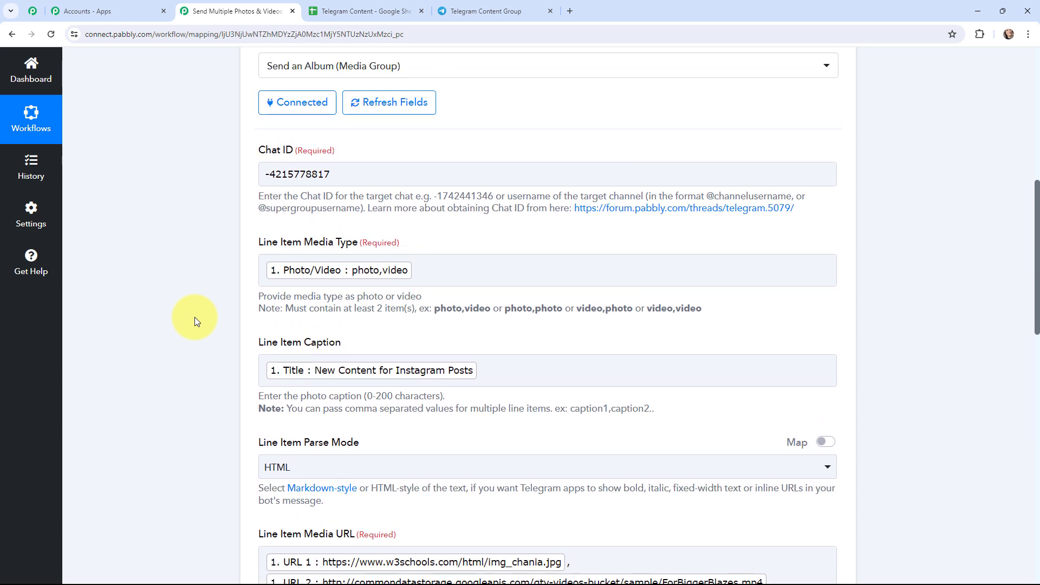
{"action": "scroll", "coordinate": [196, 321], "scroll_direction": "up", "scroll_amount": 1}
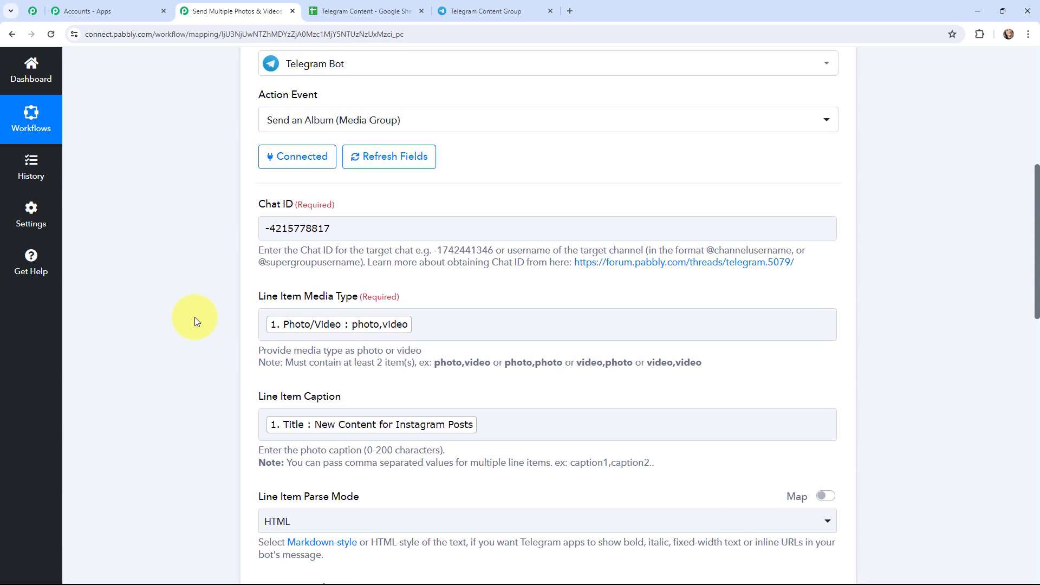
{"action": "left_click", "coordinate": [476, 11]}
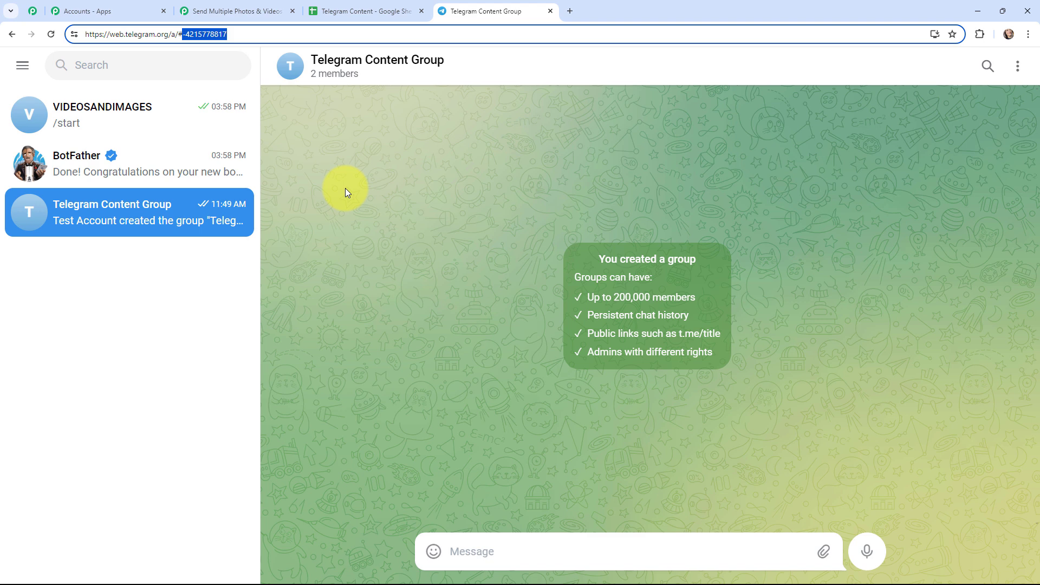
{"action": "key", "text": "Return"}
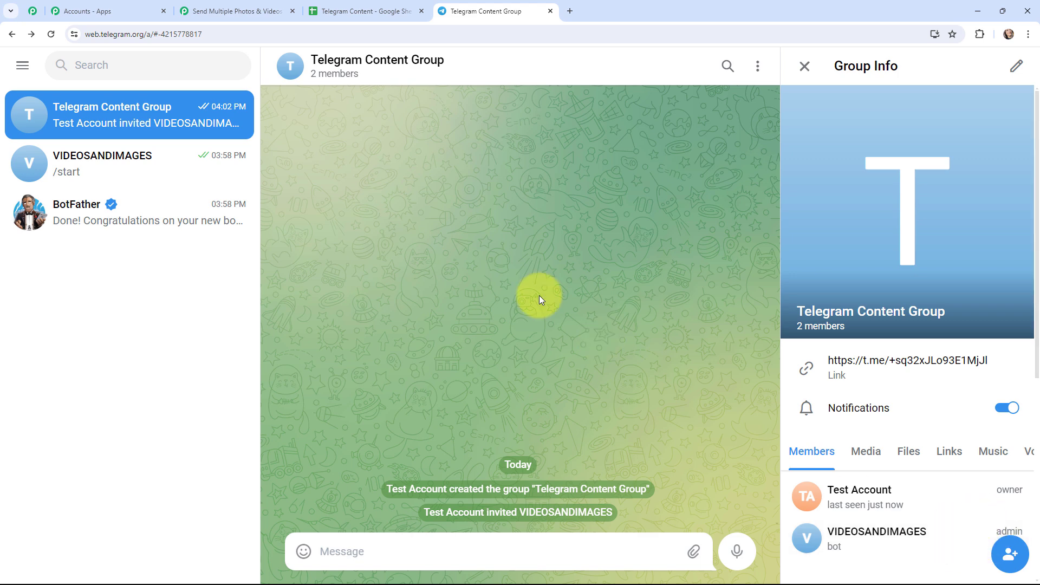
- Switch to the Pabbly Connect workflow, save the album action with a test request, and check Telegram Content Group in Telegram for the album
{"action": "left_click", "coordinate": [242, 7]}
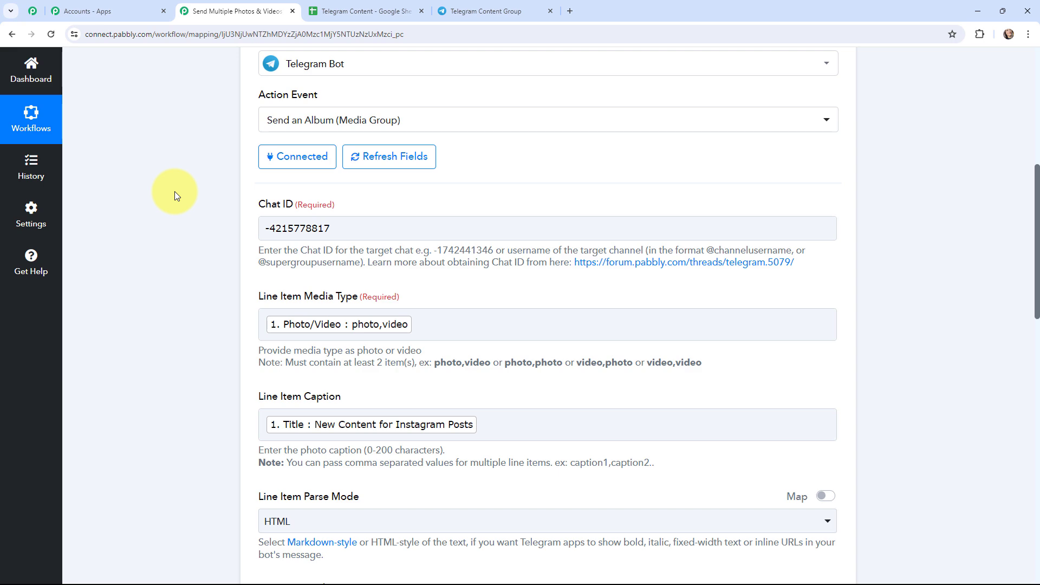
{"action": "scroll", "coordinate": [174, 195], "scroll_direction": "down", "scroll_amount": 12}
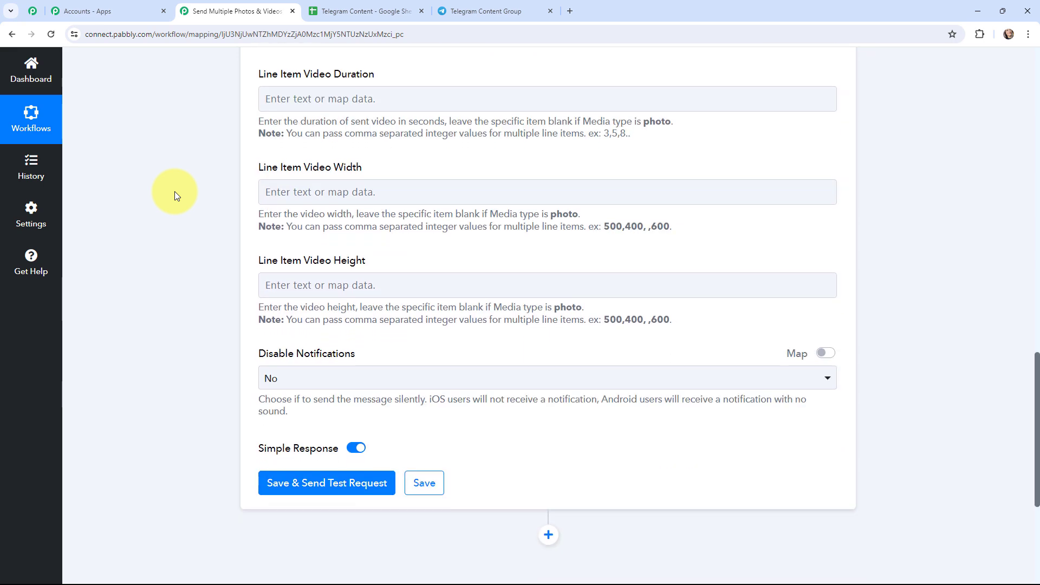
{"action": "scroll", "coordinate": [174, 195], "scroll_direction": "down", "scroll_amount": 4}
{"action": "left_click", "coordinate": [313, 227]}
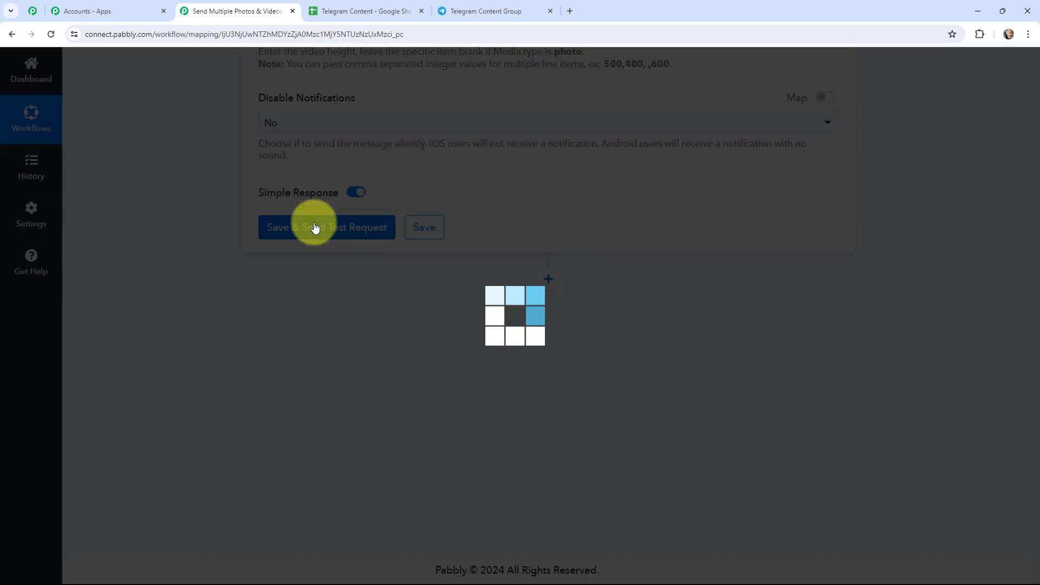
{"action": "scroll", "coordinate": [528, 213], "scroll_direction": "down", "scroll_amount": 1}
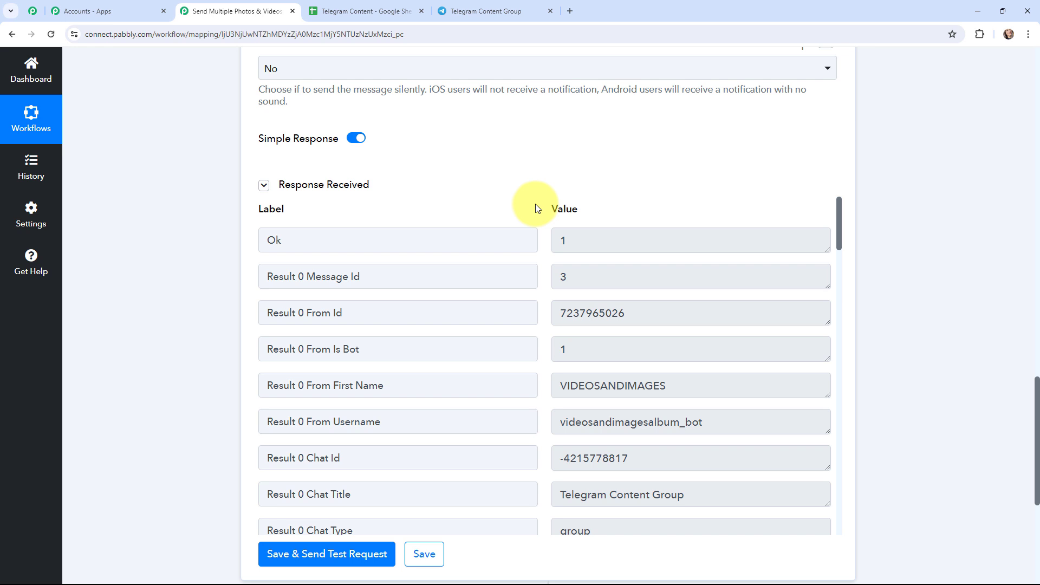
{"action": "left_click", "coordinate": [481, 11]}
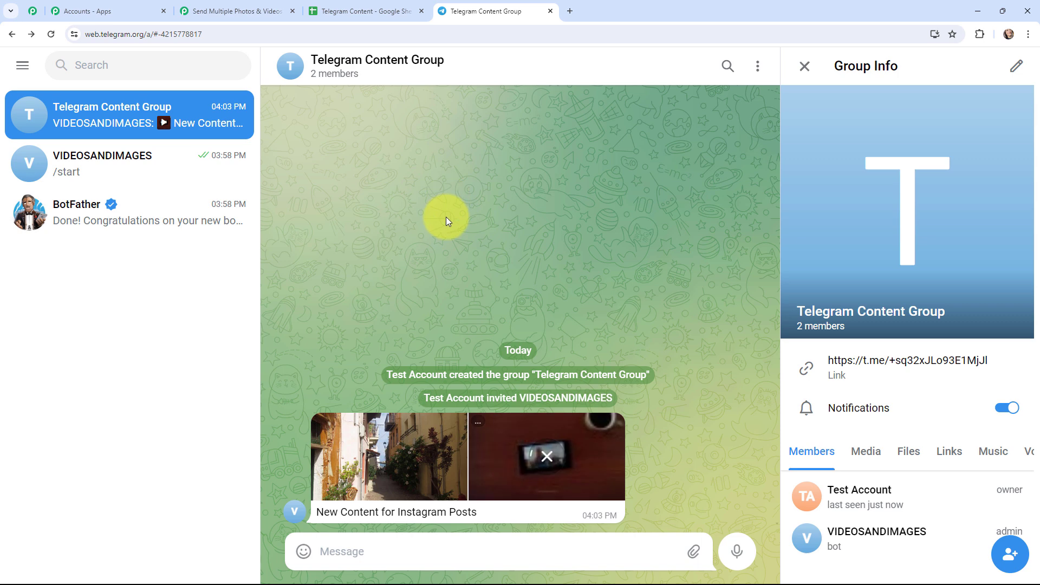